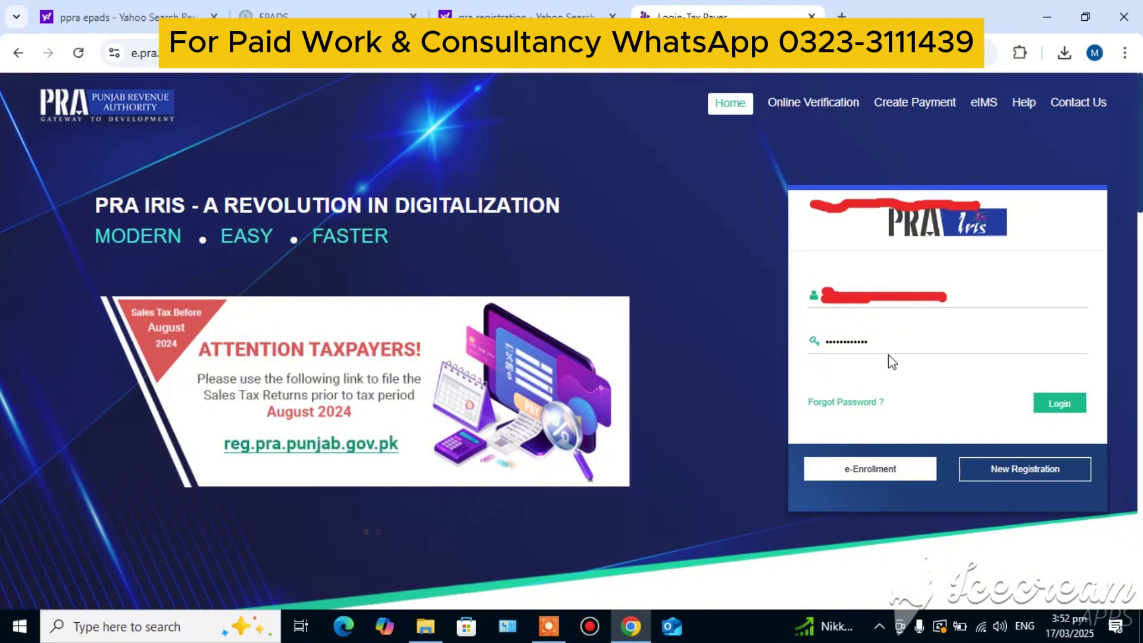
Log in to the PRA Iris portal with the filled-in credentials and open the MIS Information Center's payment details
click(1069, 412)
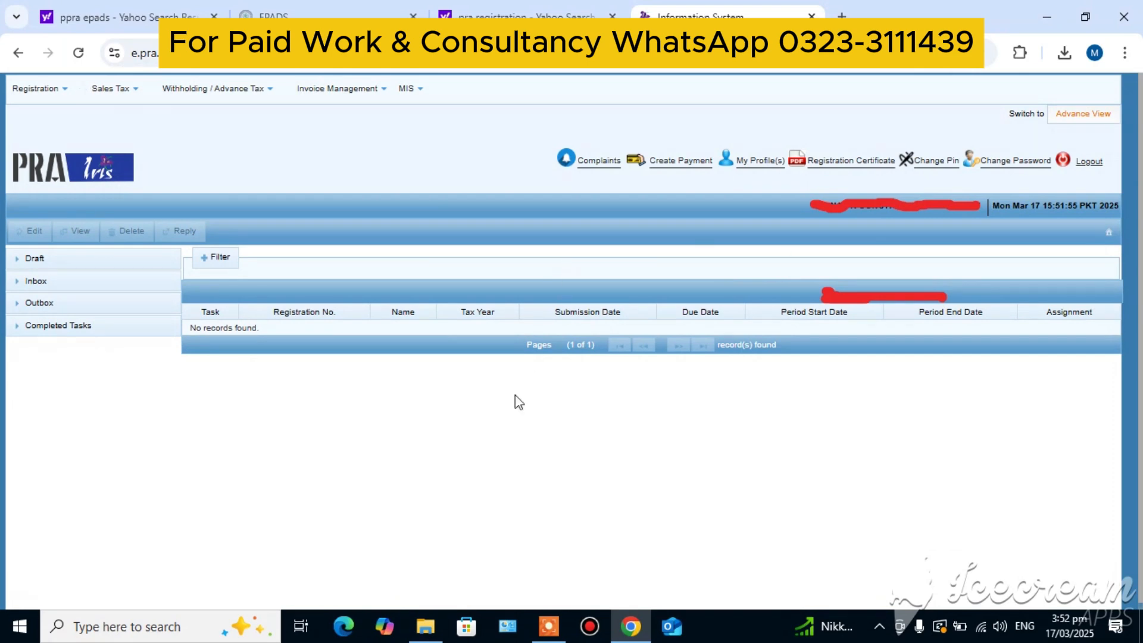
click(545, 619)
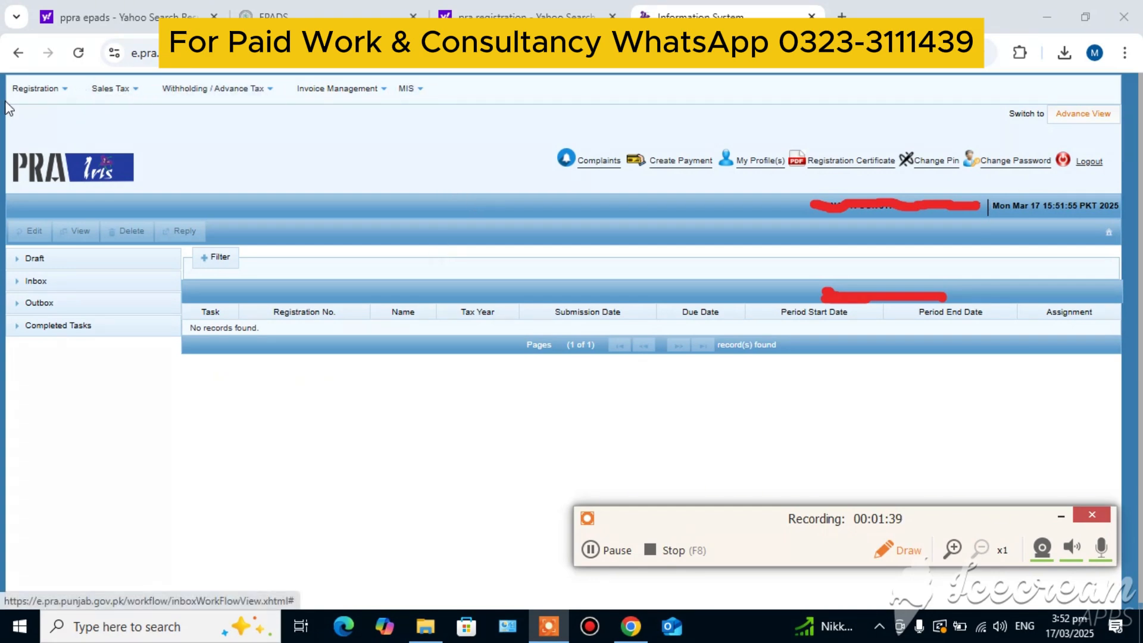
click(423, 93)
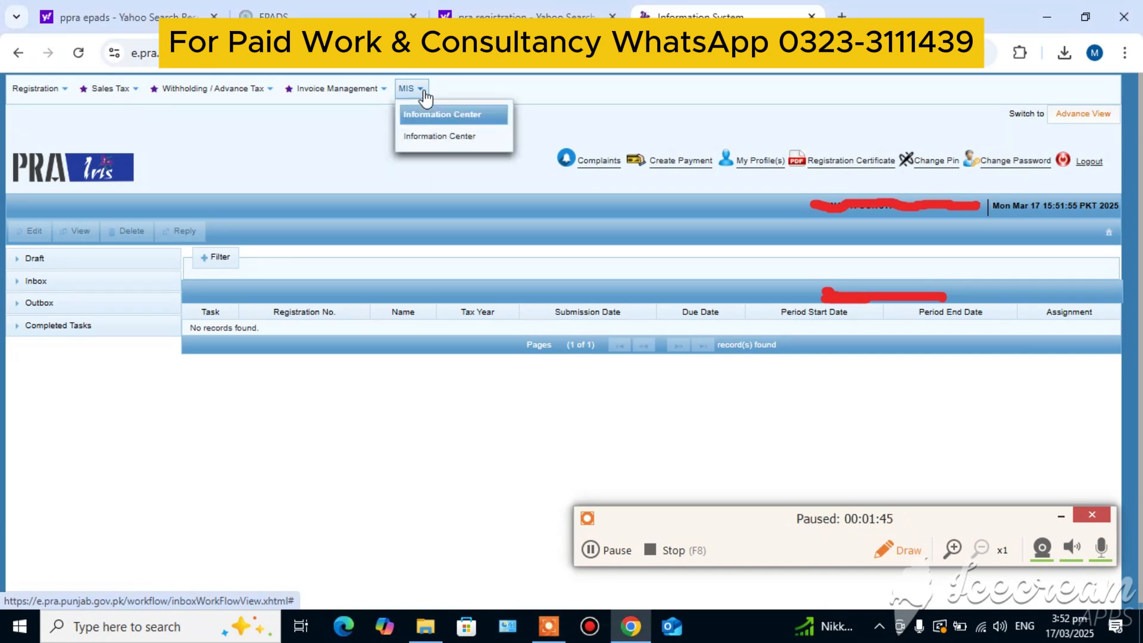
click(436, 138)
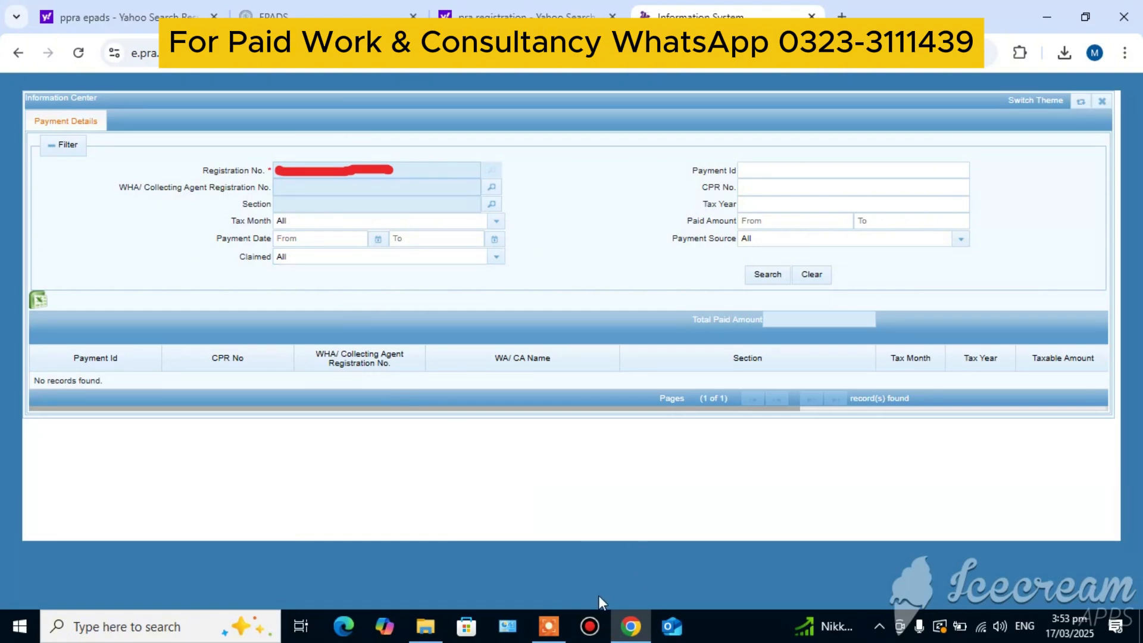
click(551, 626)
click(899, 549)
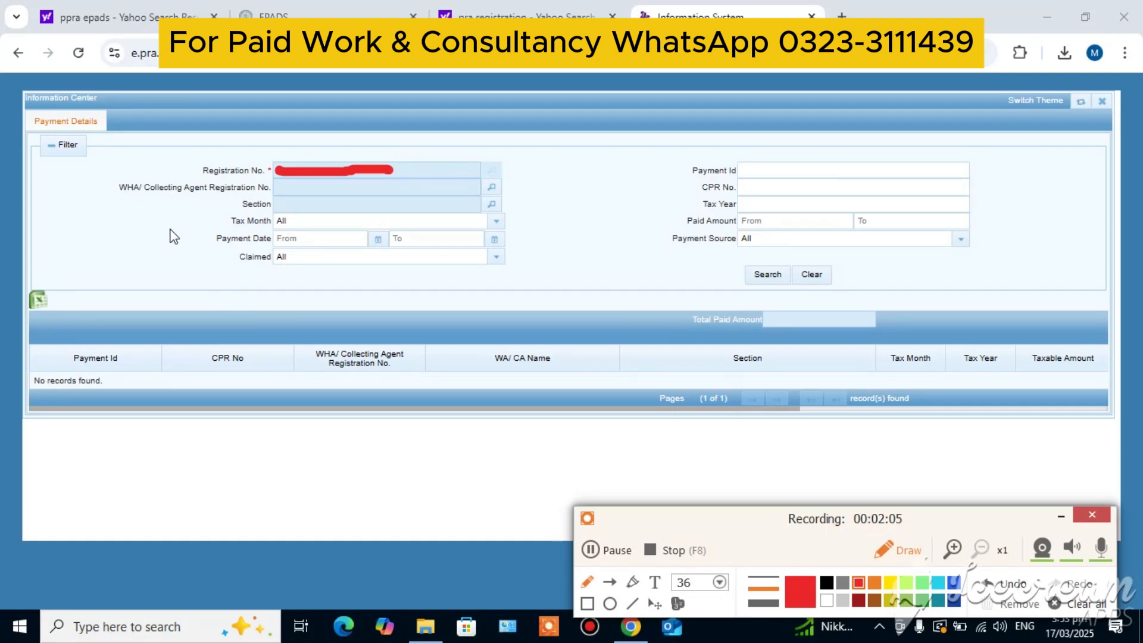
mouse_move(166, 240)
mouse_down()
mouse_move(214, 241)
mouse_move(203, 261)
mouse_up()
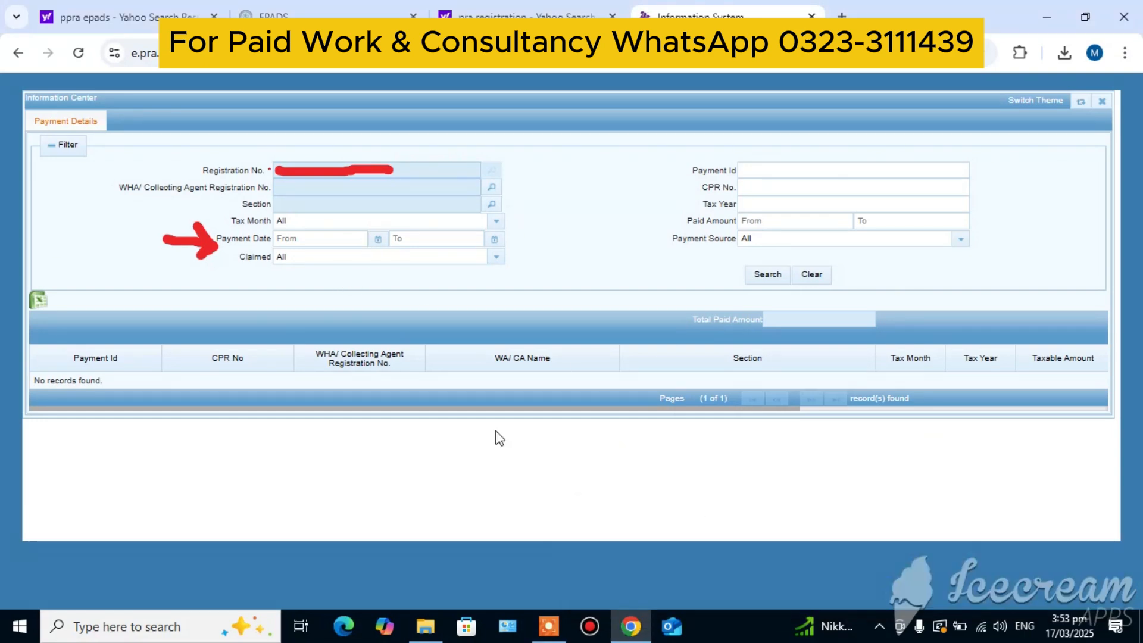
Set the Payment Date filter to run from 2/1/25 to 2/28/25
click(377, 239)
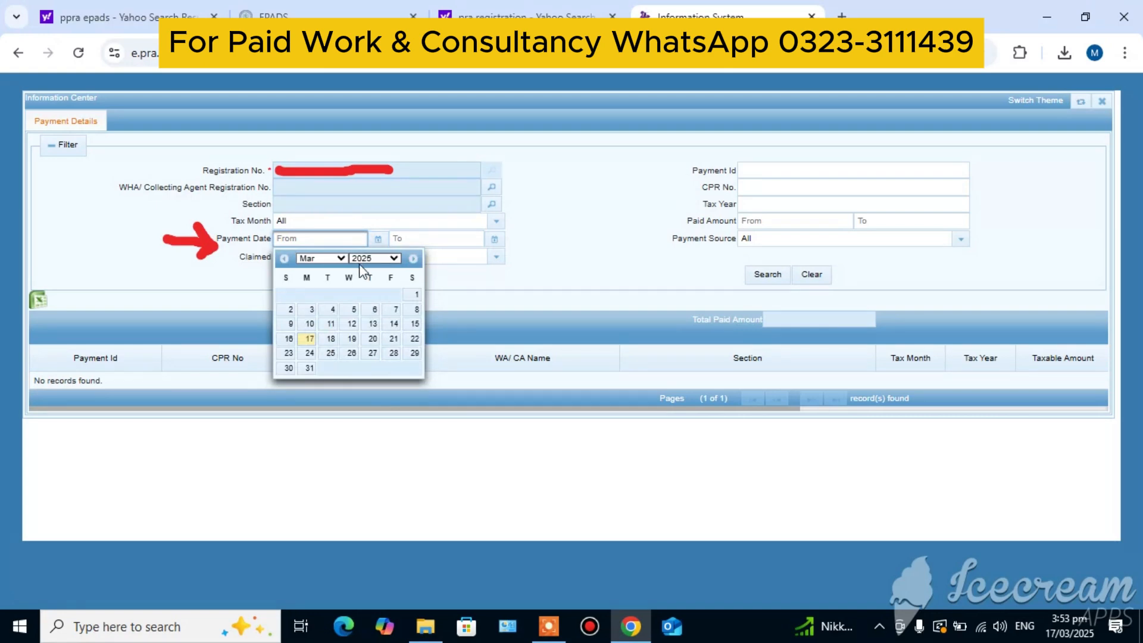
click(322, 258)
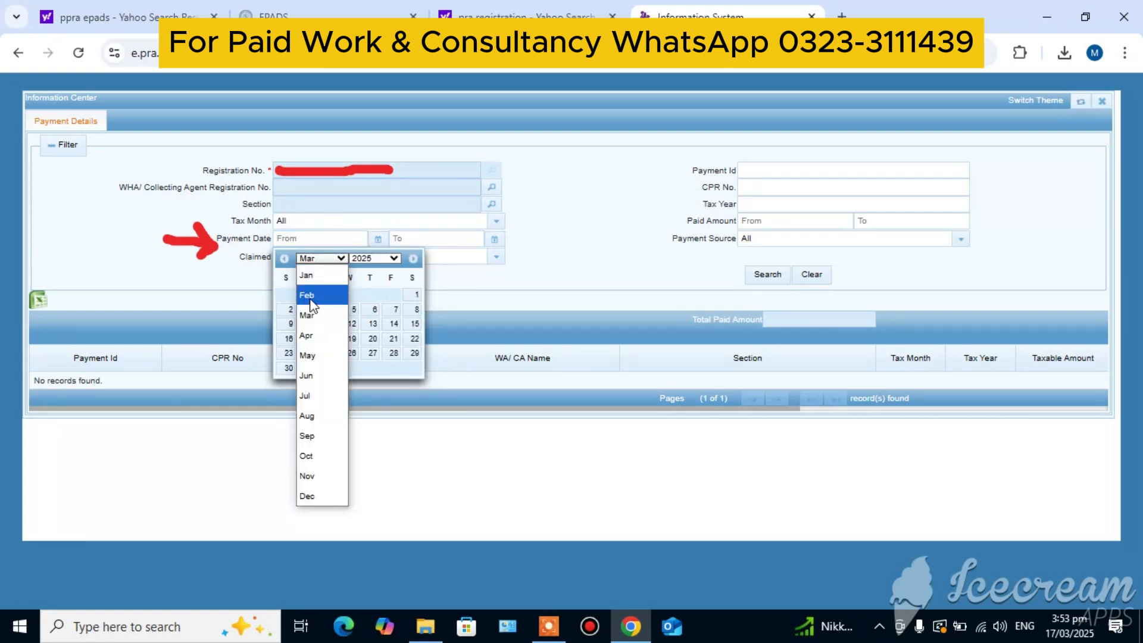
click(306, 296)
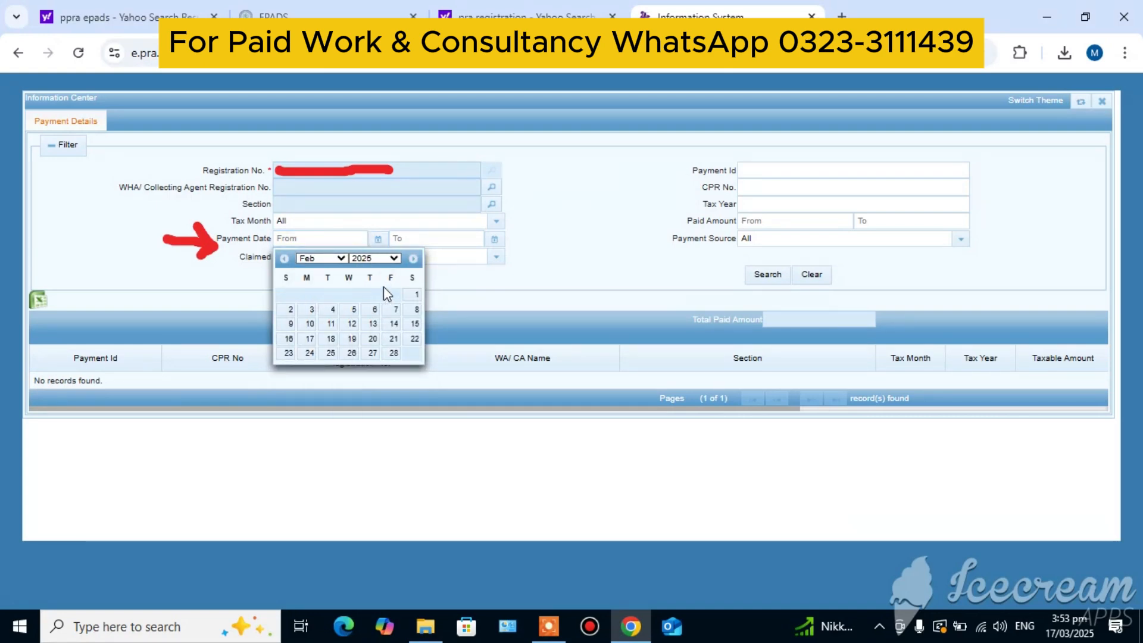
click(416, 294)
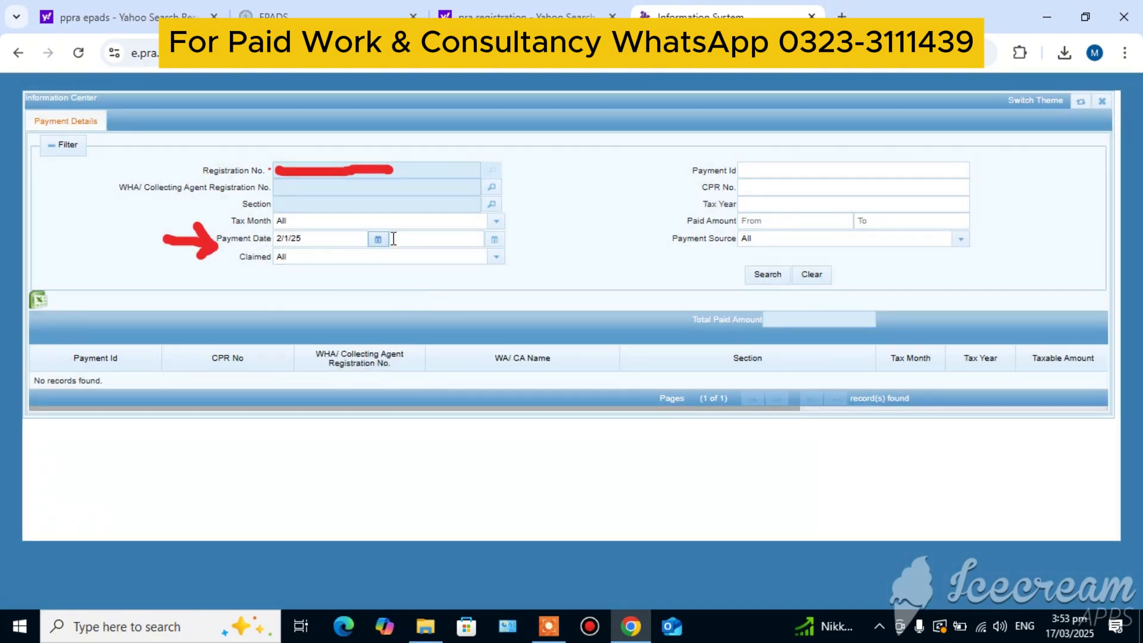
click(494, 239)
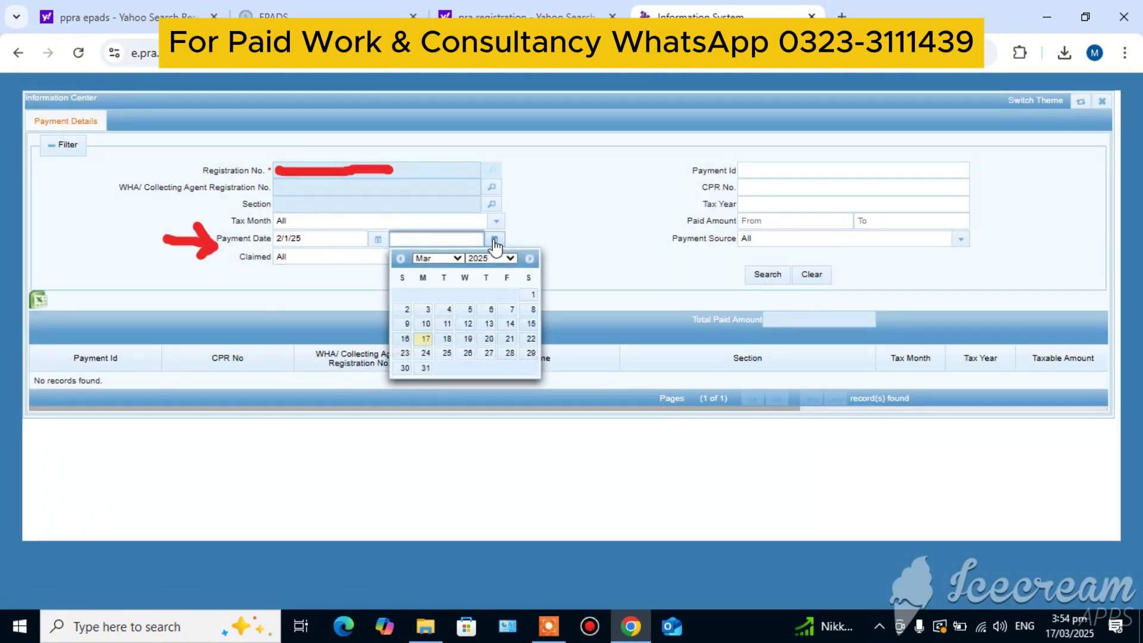
click(434, 260)
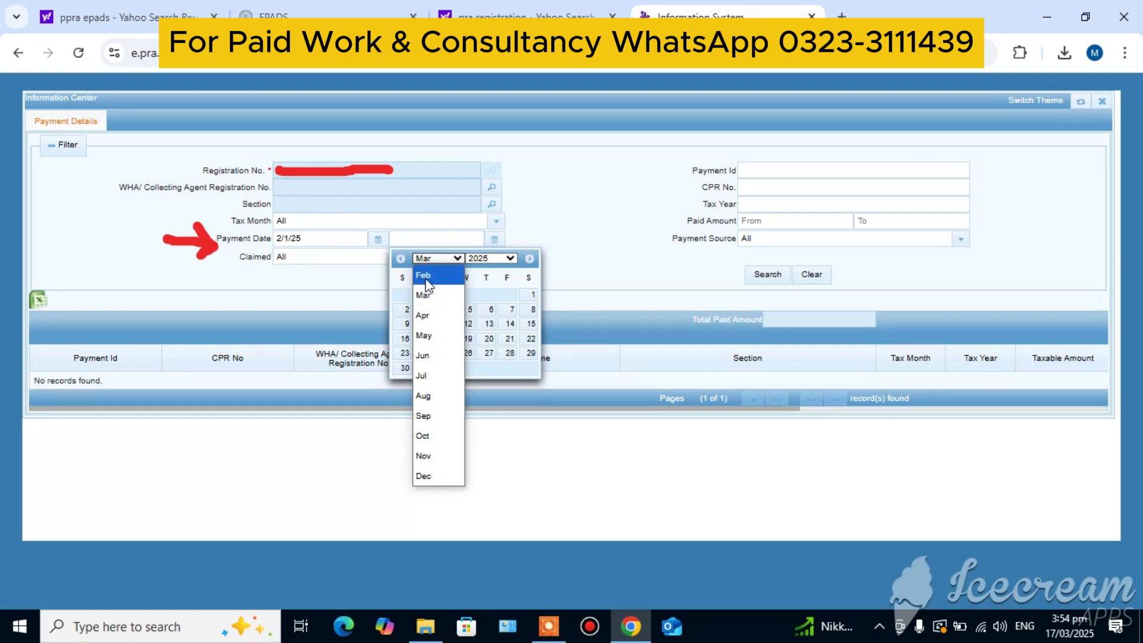
click(424, 276)
click(508, 353)
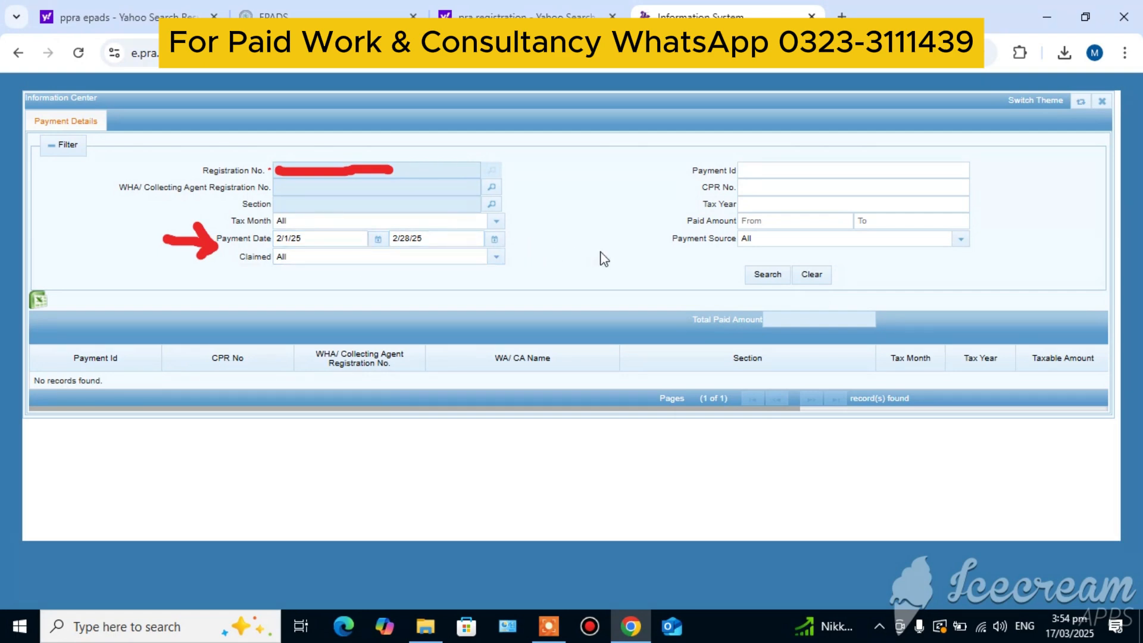
Search the payment records for the chosen payment dates and close the Information Center
click(770, 275)
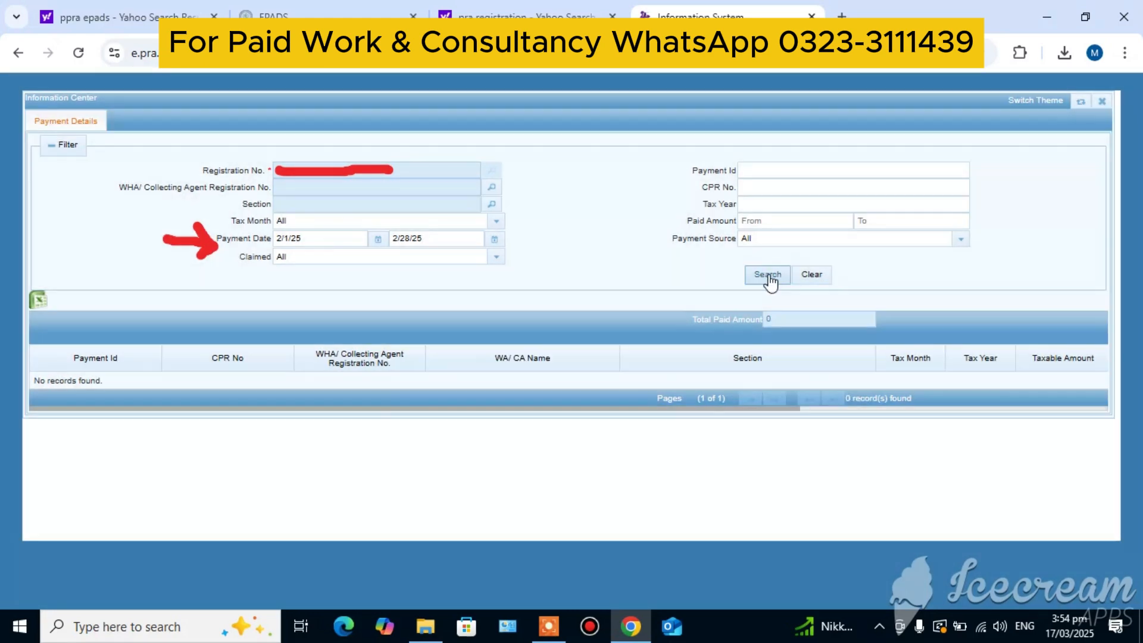
click(769, 275)
click(769, 275)
click(769, 275)
click(769, 275)
click(758, 280)
click(759, 280)
click(760, 281)
click(767, 275)
click(767, 275)
click(767, 275)
click(1102, 102)
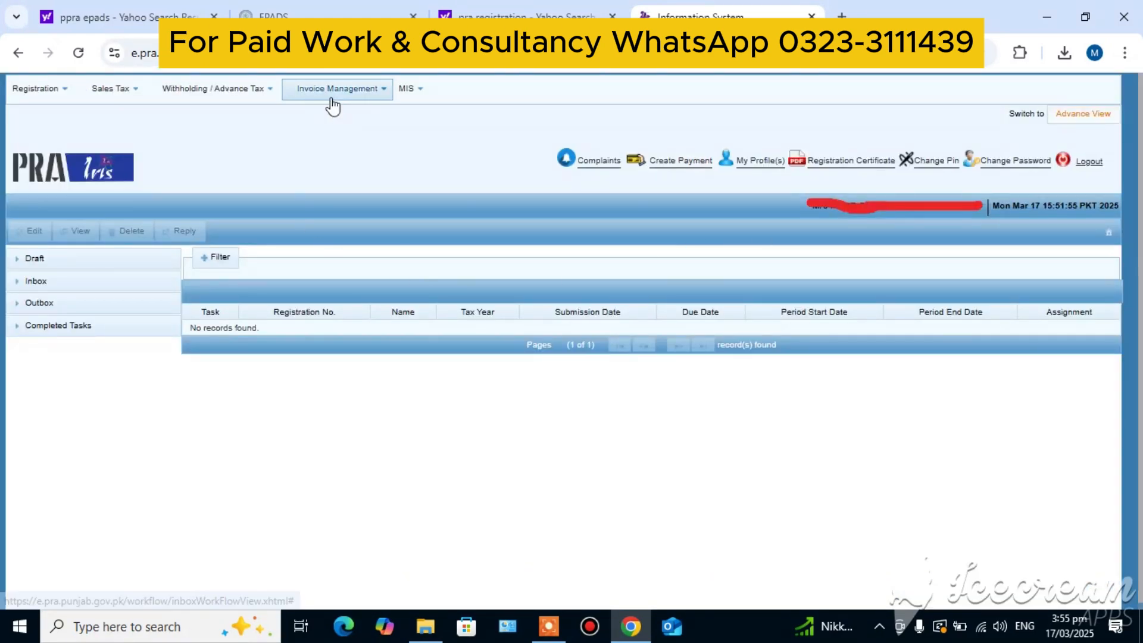
Open the Sales Ledger, search its invoices from 01-Feb-2025 to 28-Feb-2025 for the selected business, and close it
click(382, 96)
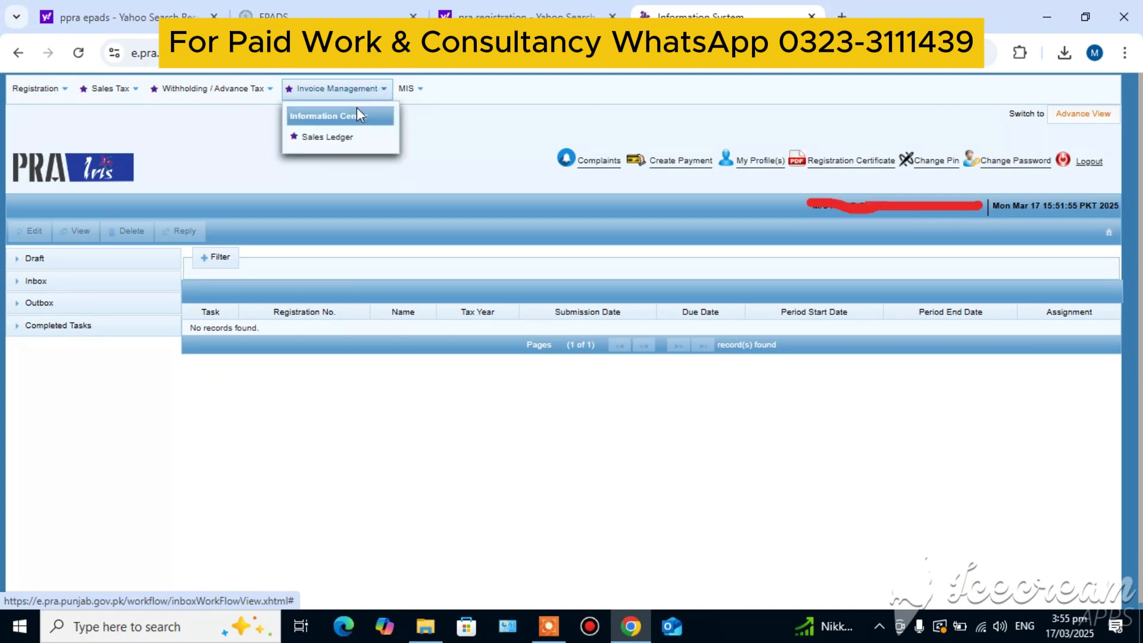
click(326, 139)
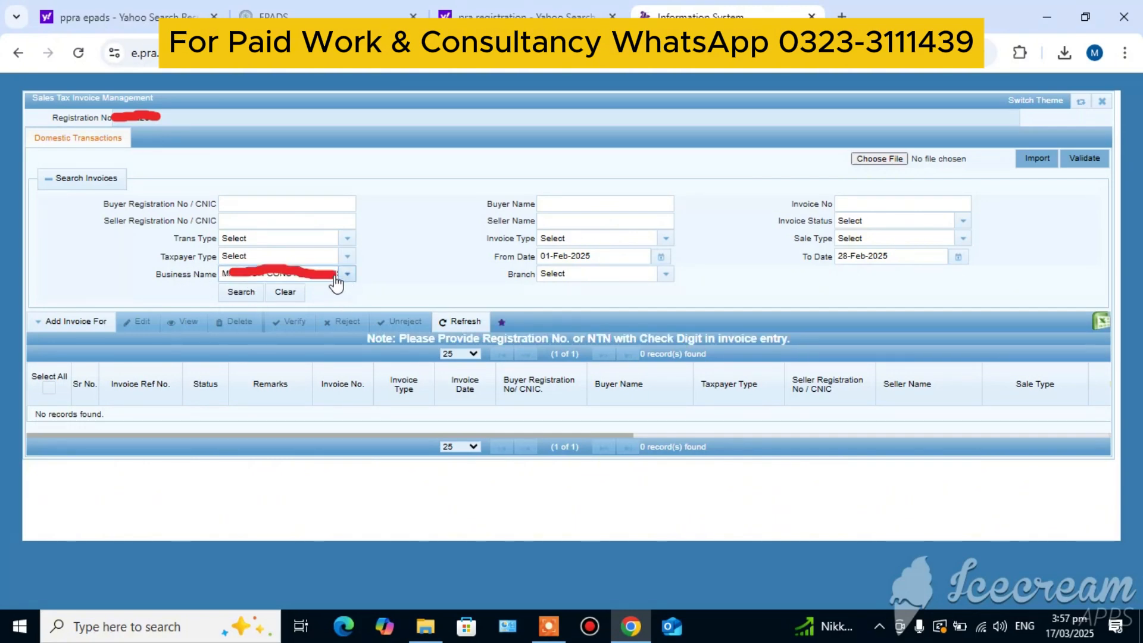
click(548, 626)
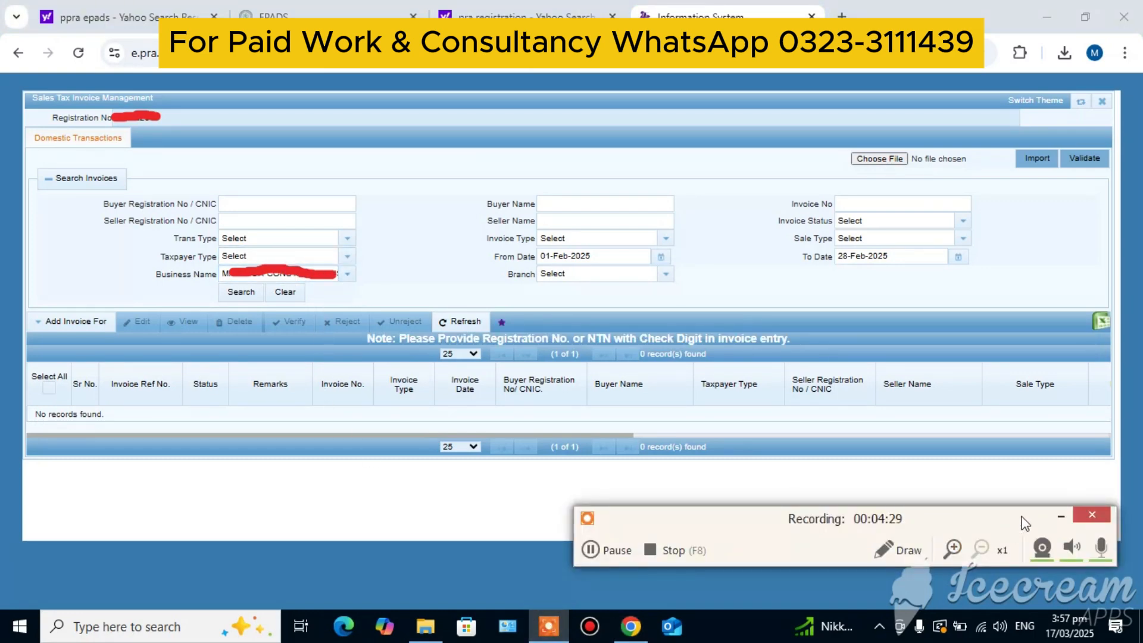
click(1060, 515)
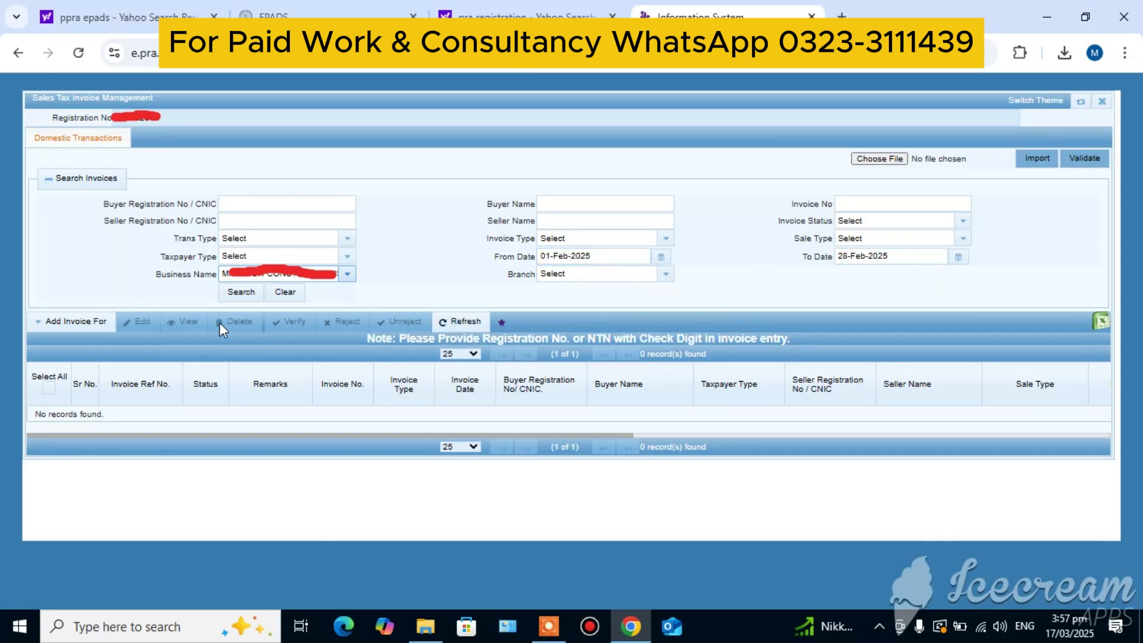
click(241, 293)
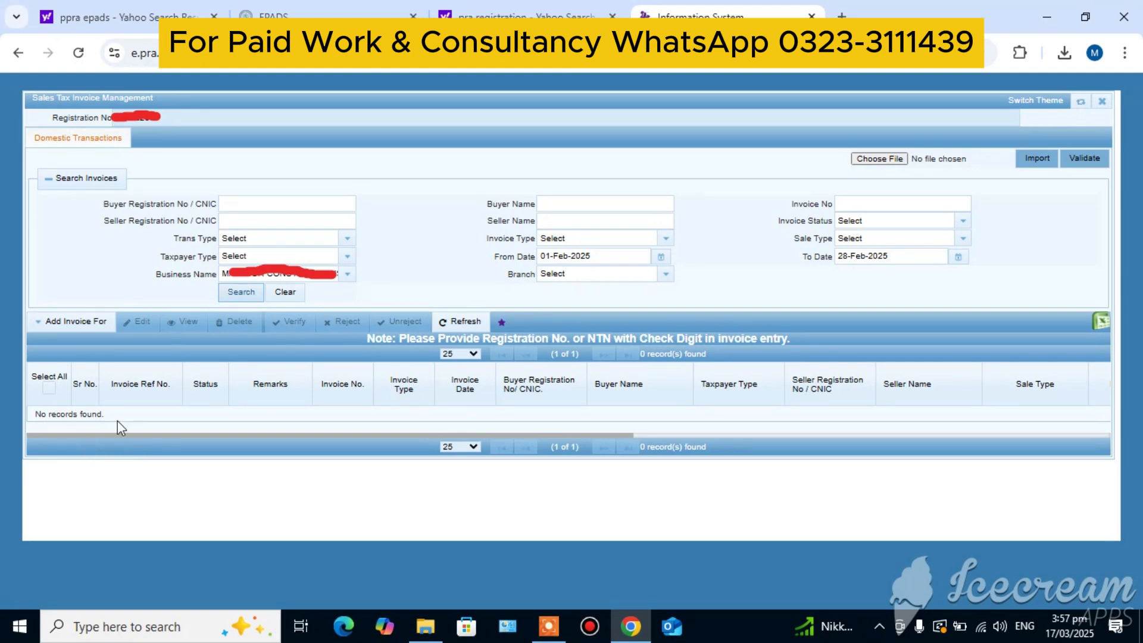
click(238, 292)
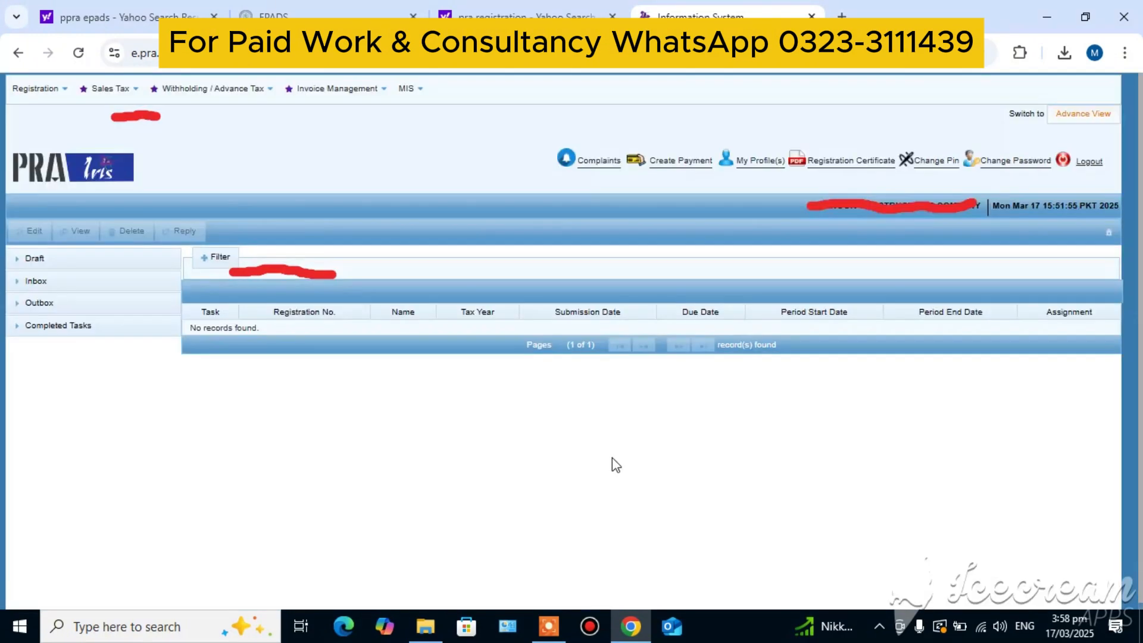
click(1101, 103)
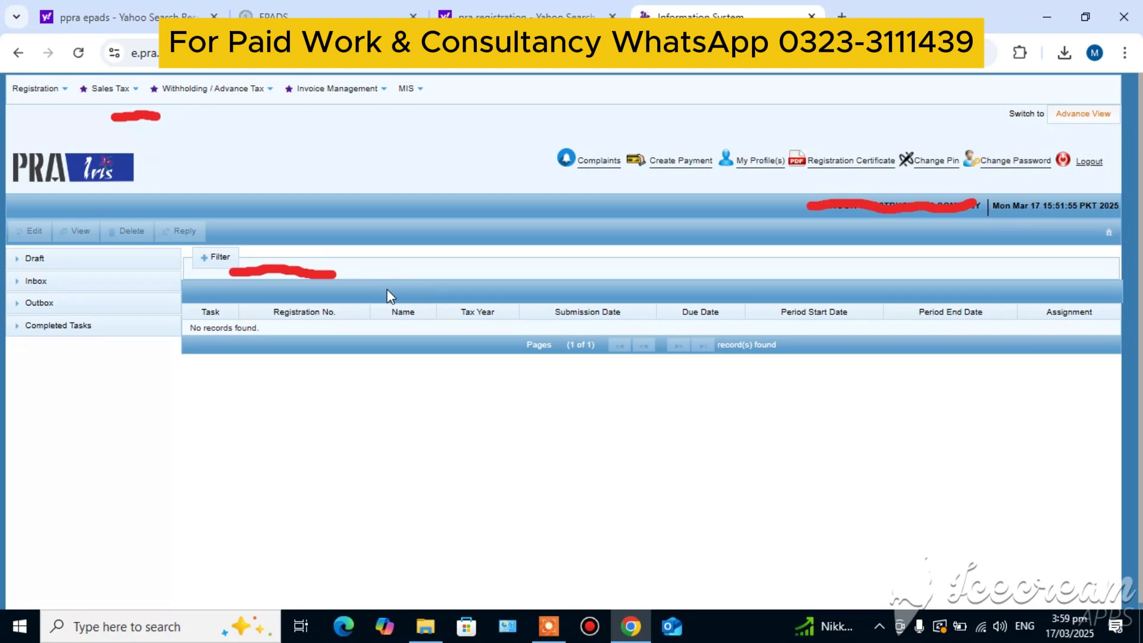
Open the original sales tax return form 35 (Monthly Sales Tax Return filed voluntarily)
click(137, 92)
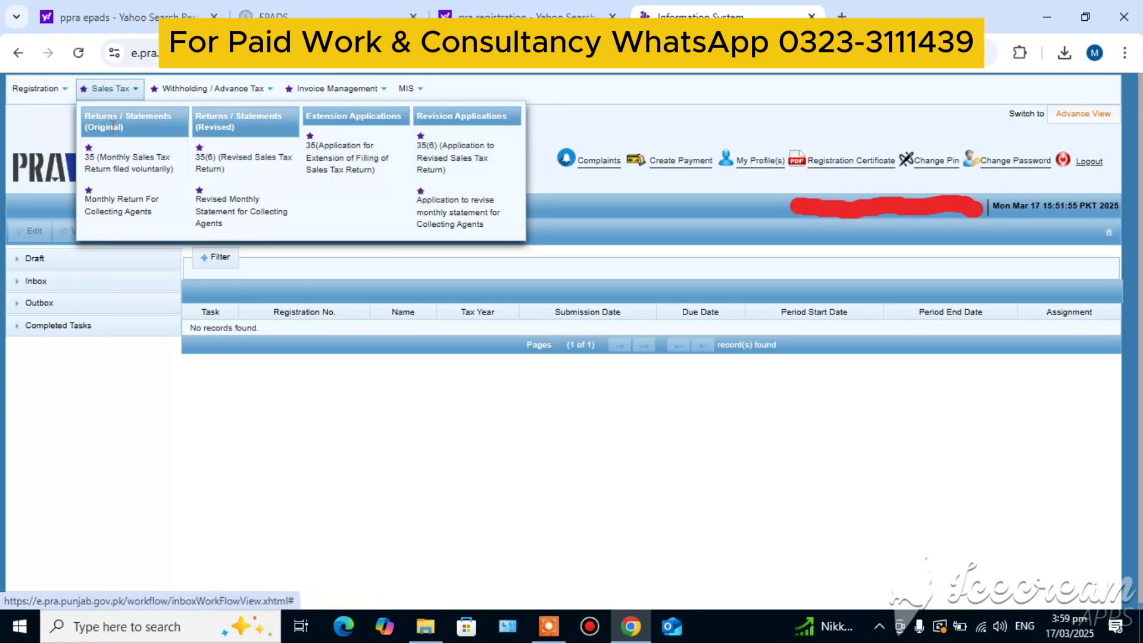
click(134, 94)
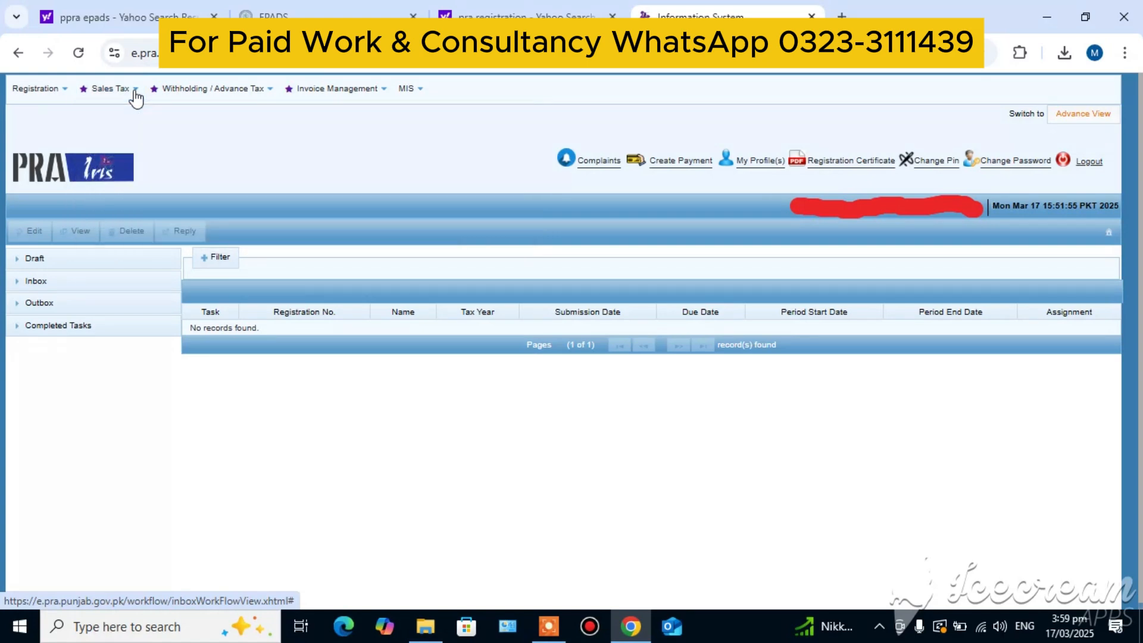
click(135, 94)
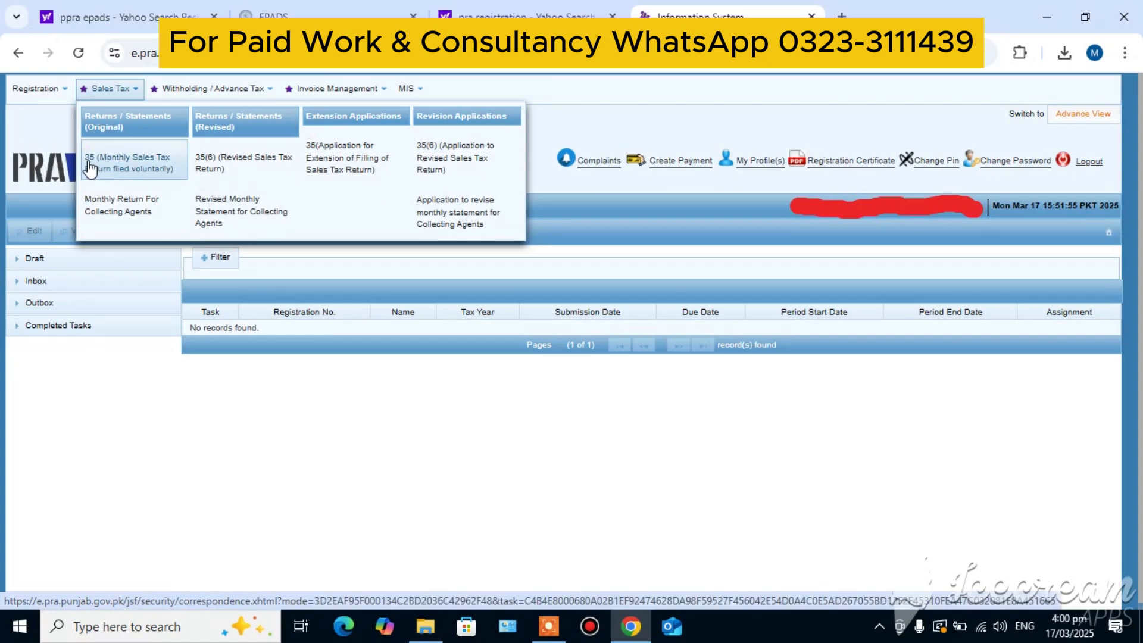
click(122, 165)
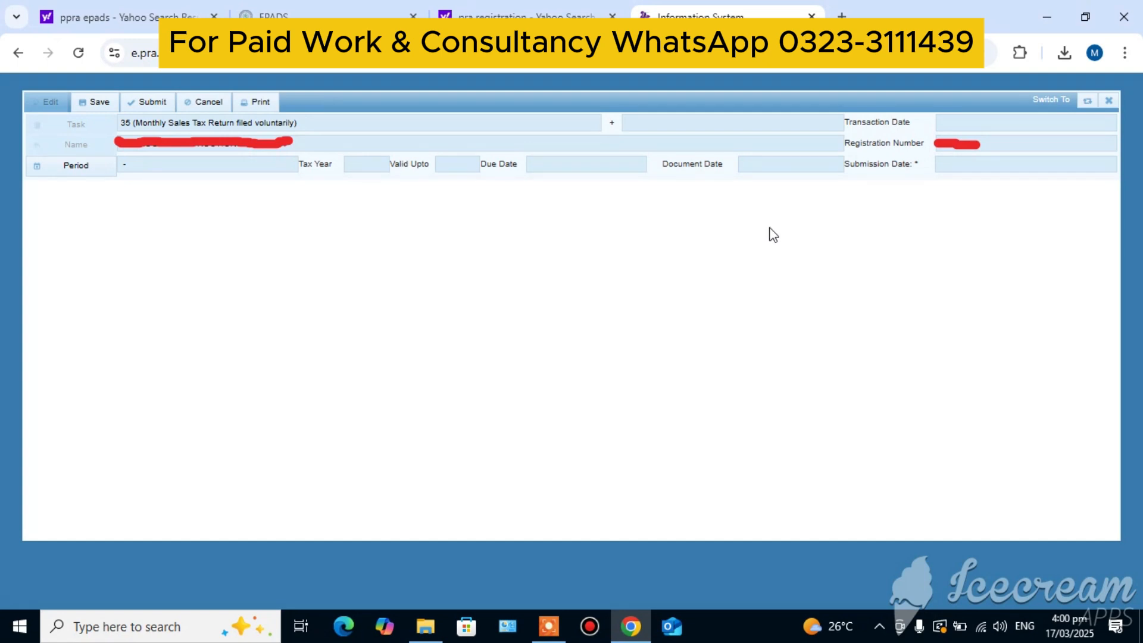
Look up the 2025 tax periods and select 01-Feb-2025 to 28-Feb-2025 for the return
click(67, 175)
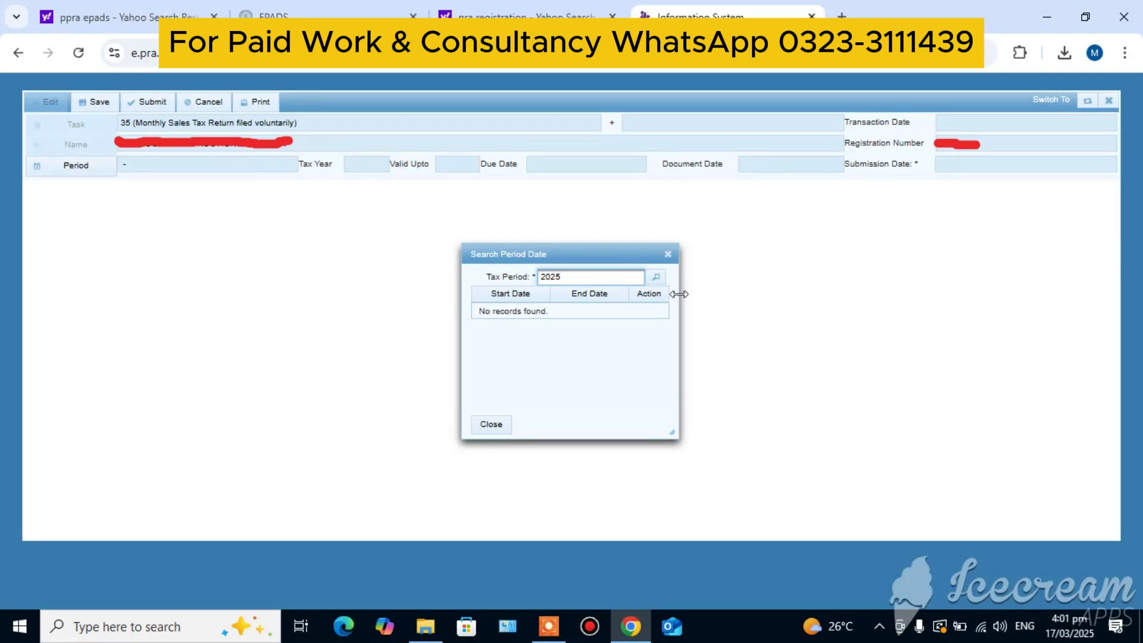
click(656, 278)
scroll(548, 379, down, 2)
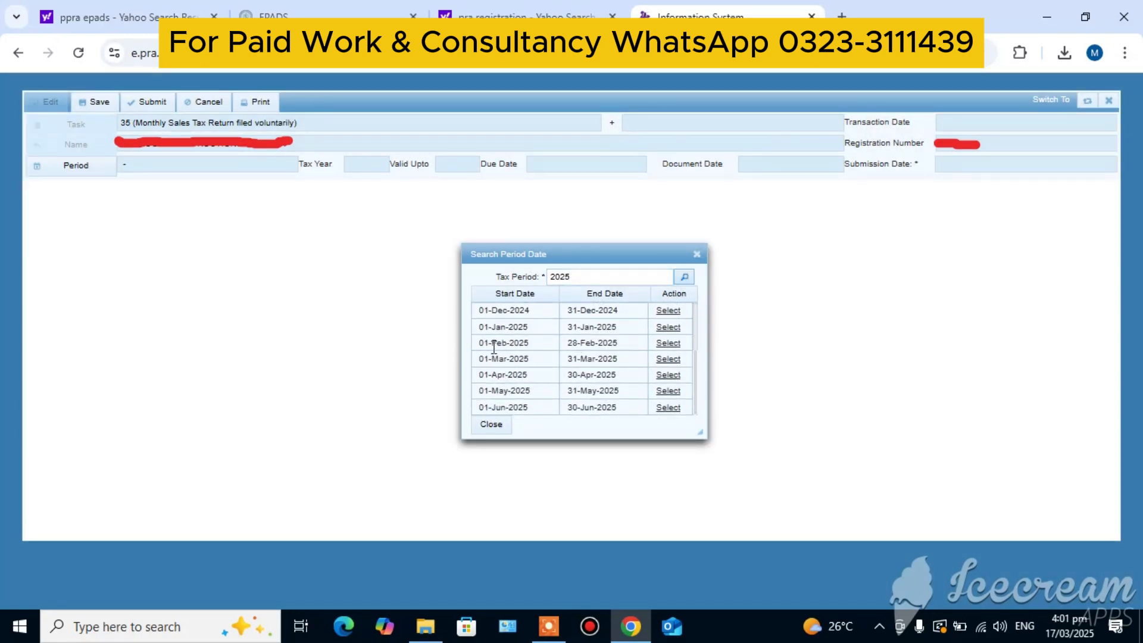
click(668, 344)
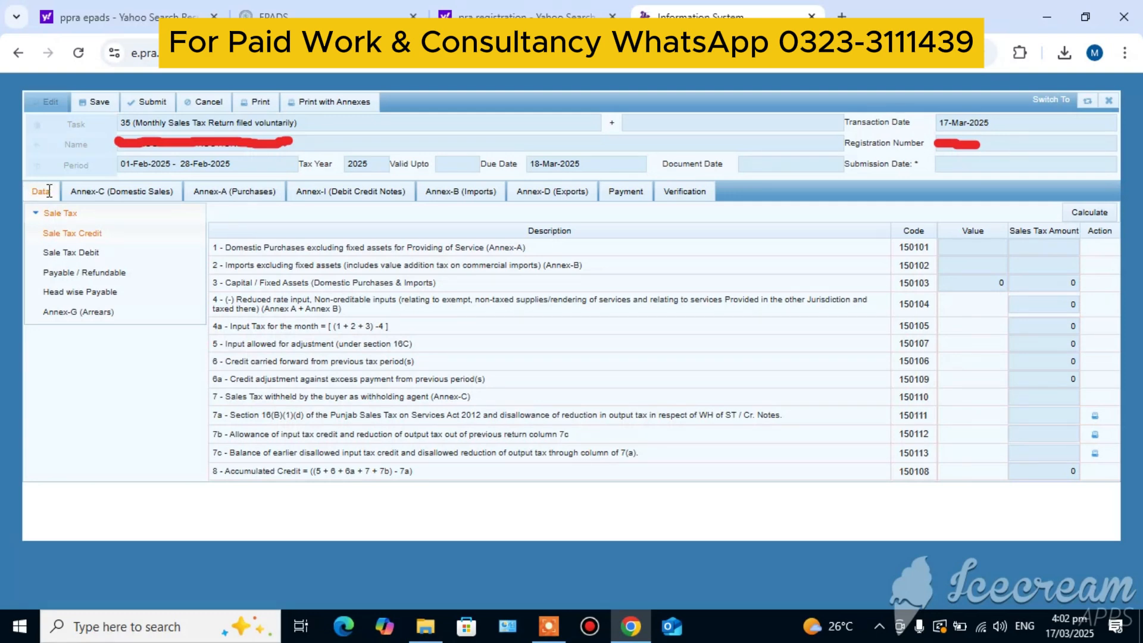
Calculate the return's Sale Tax Credit, Sale Tax Debit, Payable / Refundable, Head wise Payable and Annex-G (Arrears) sections
click(1101, 213)
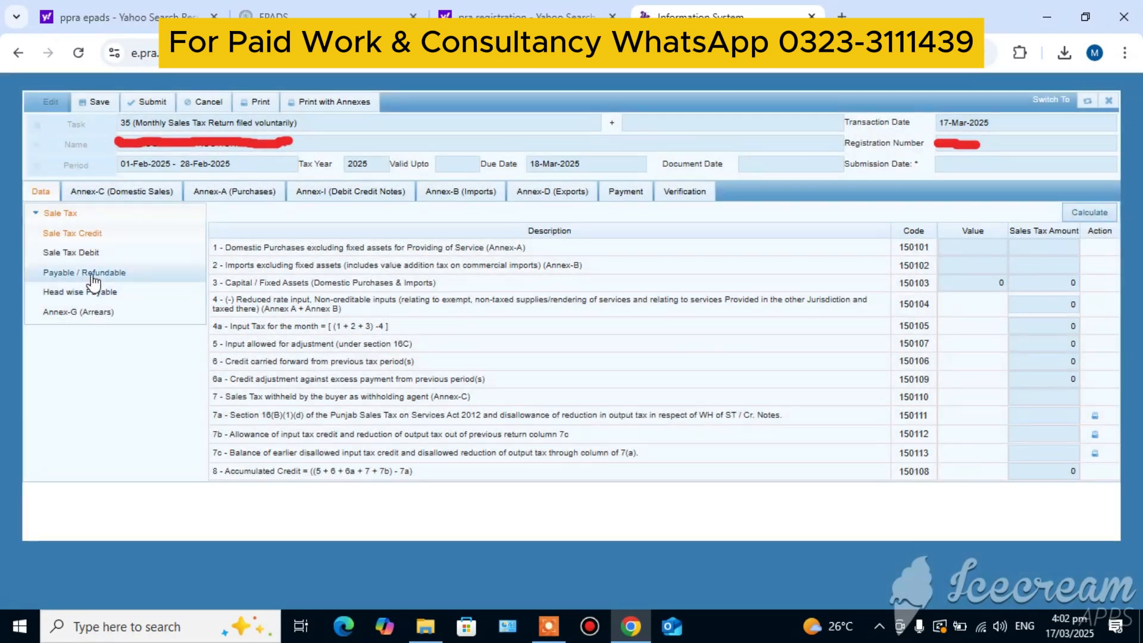
click(66, 253)
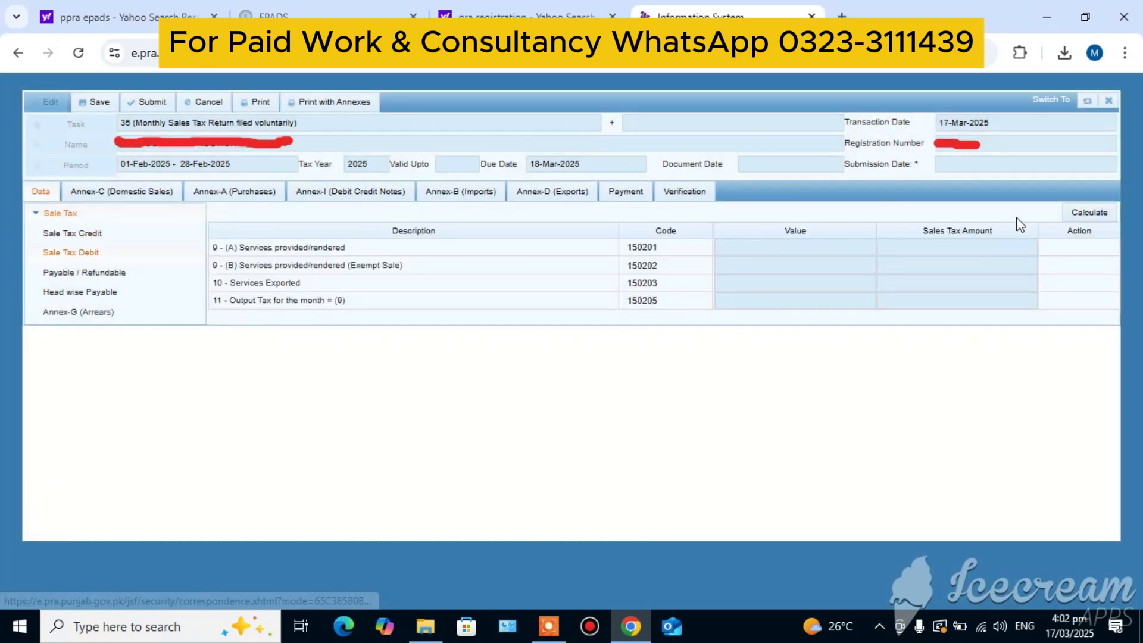
click(1090, 213)
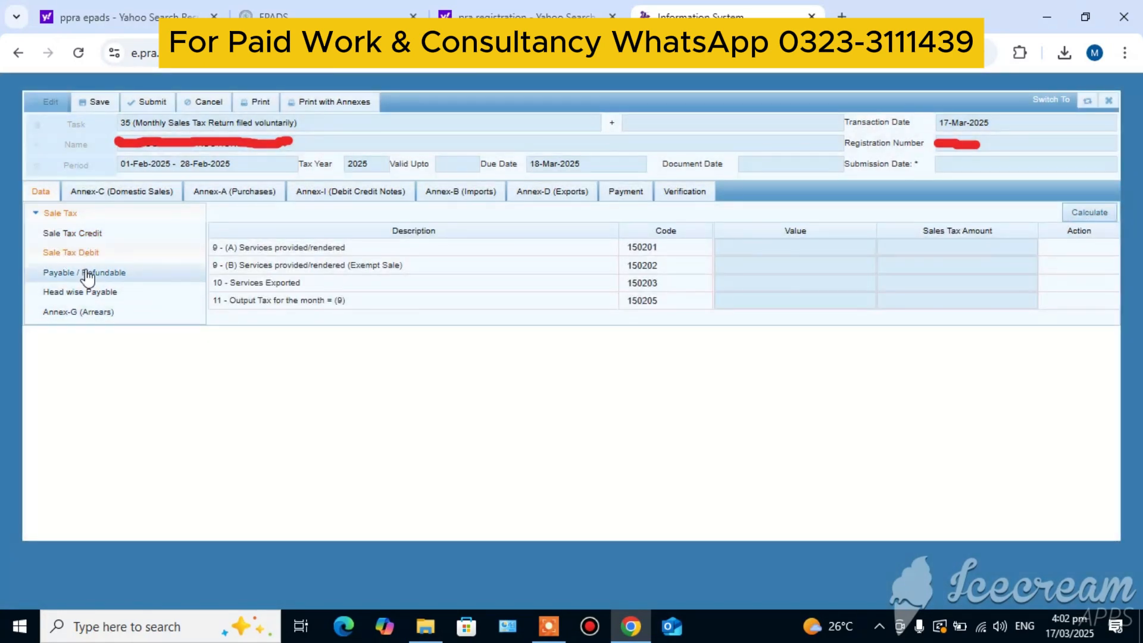
click(85, 273)
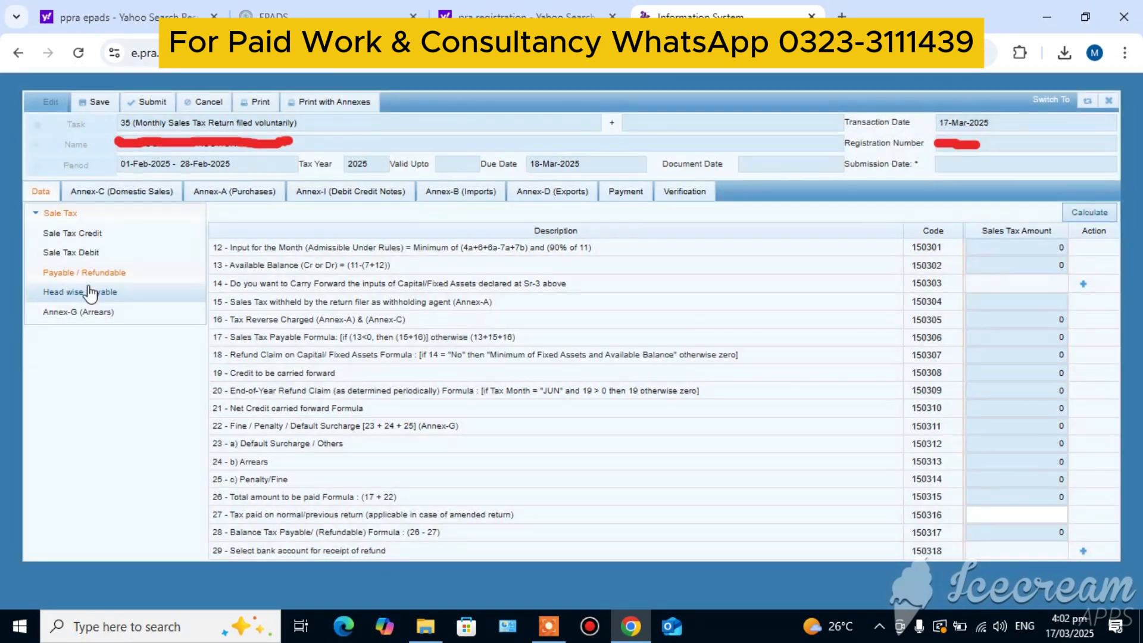
click(83, 292)
click(1088, 205)
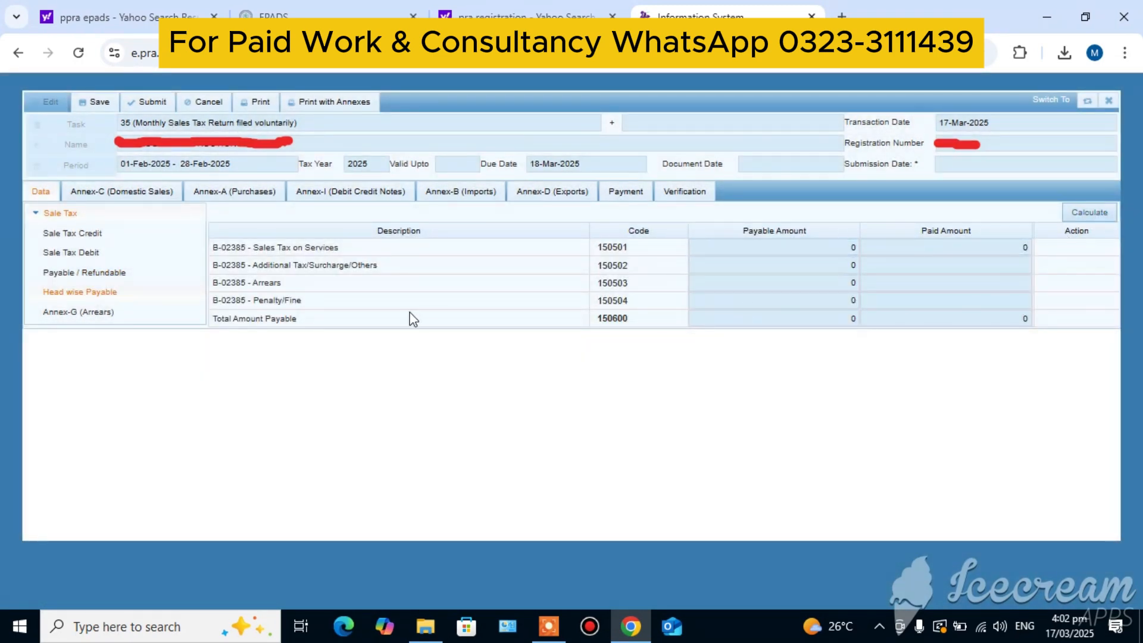
click(85, 313)
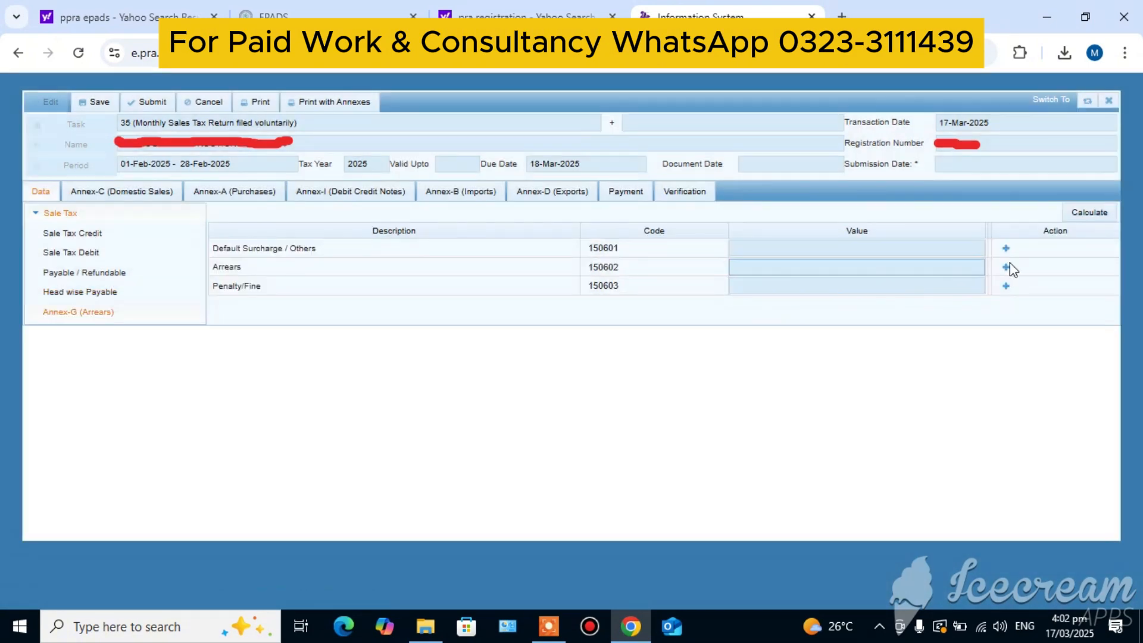
click(1089, 215)
Review the return's Annex-C domestic sales, Annex-A purchases, Annex-I debit credit notes, Annex-B imports and Annex-D exports
click(130, 193)
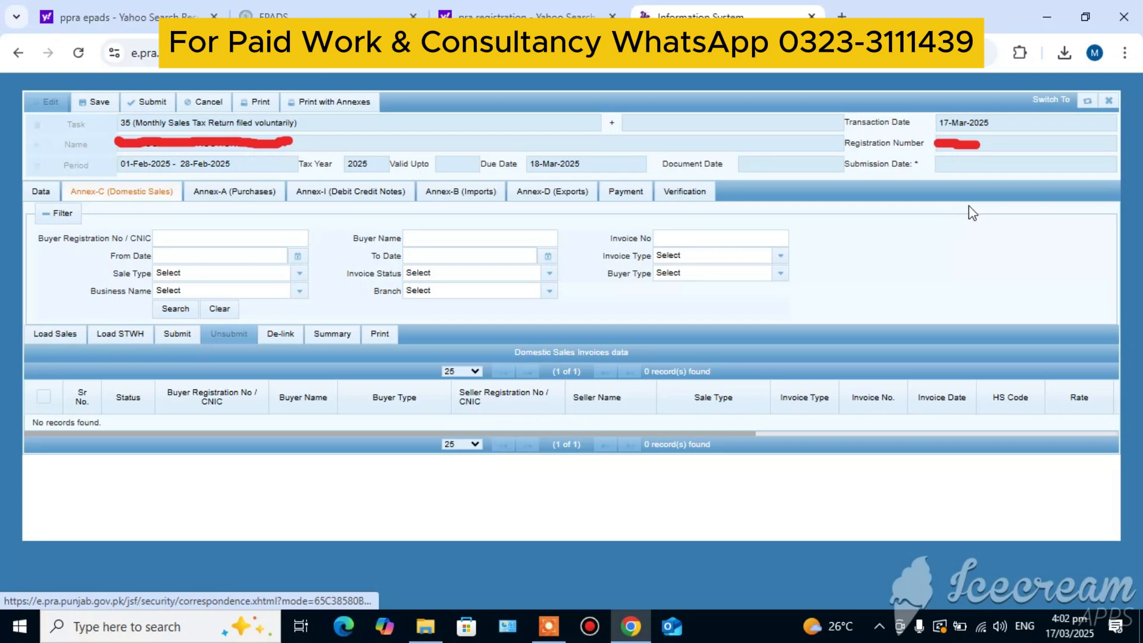
click(253, 193)
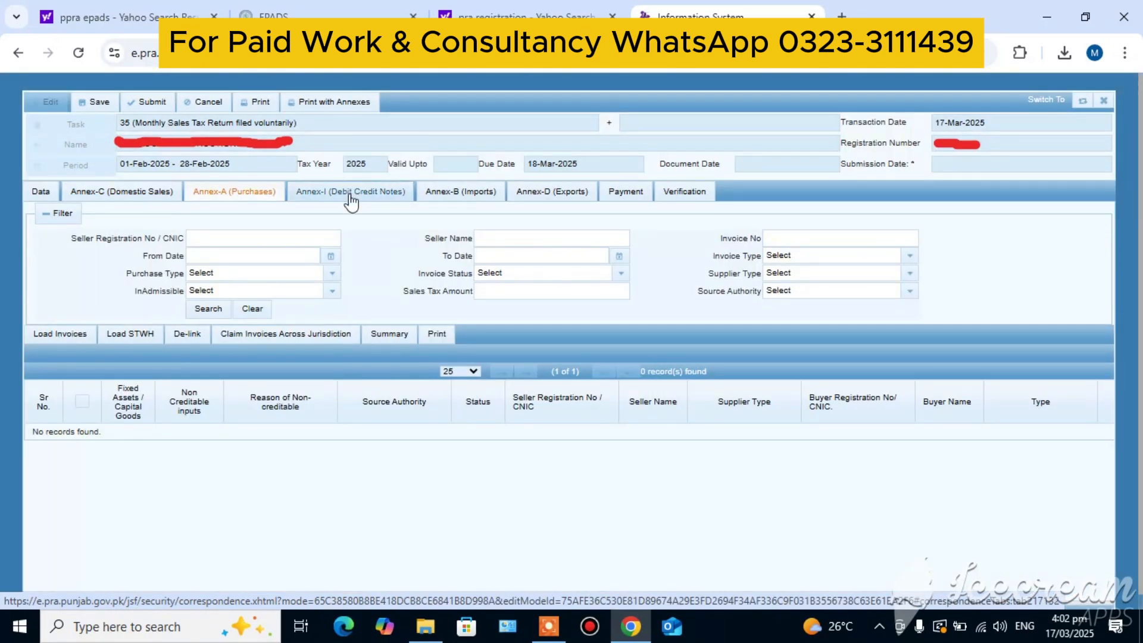
click(350, 197)
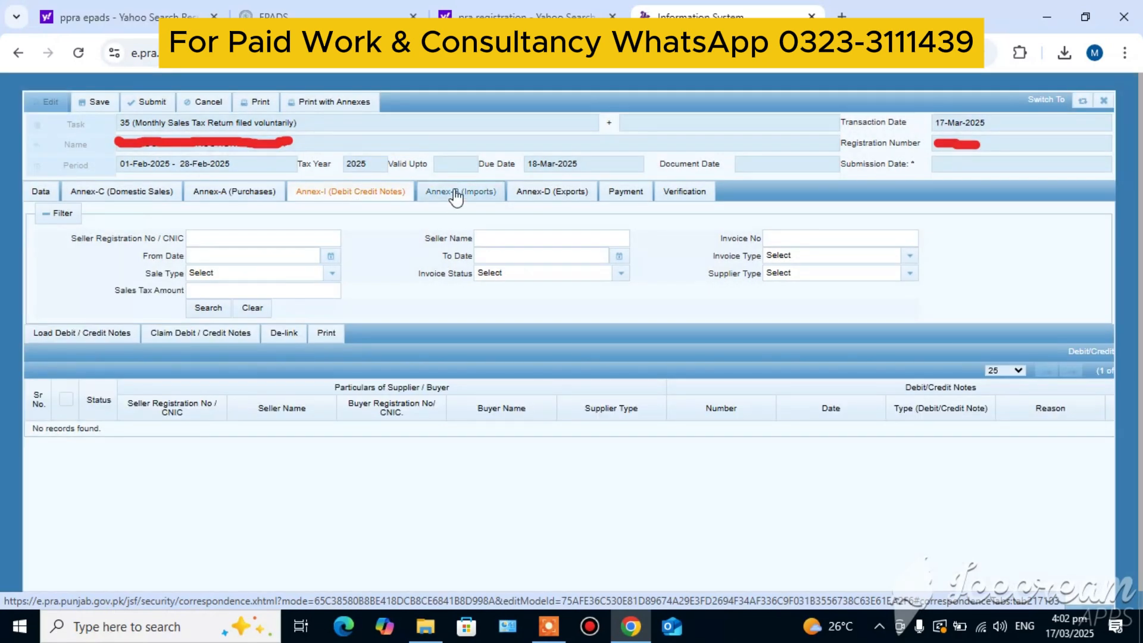
click(487, 188)
click(569, 193)
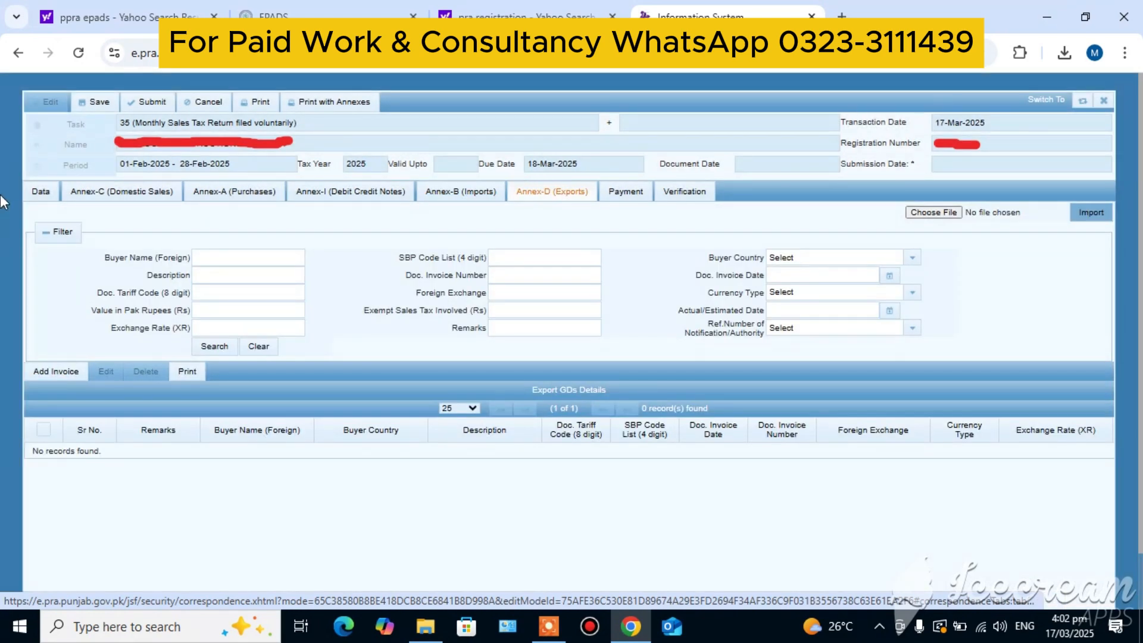
Return to the return data and recalculate Annex-G (Arrears) and every other sales tax section
click(50, 188)
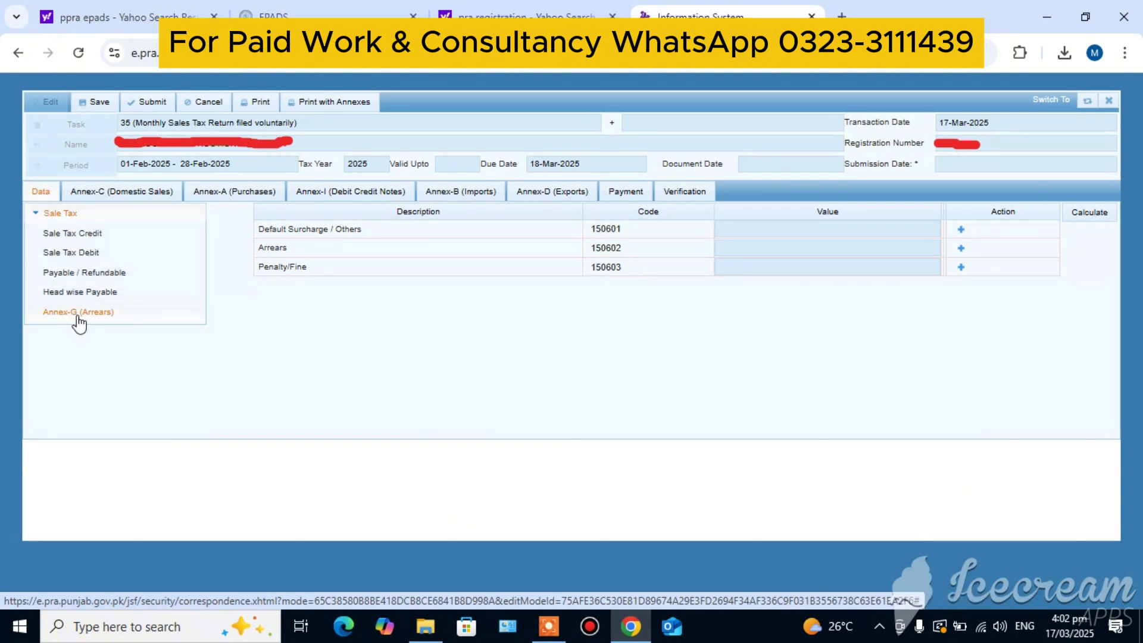
click(1094, 215)
click(79, 233)
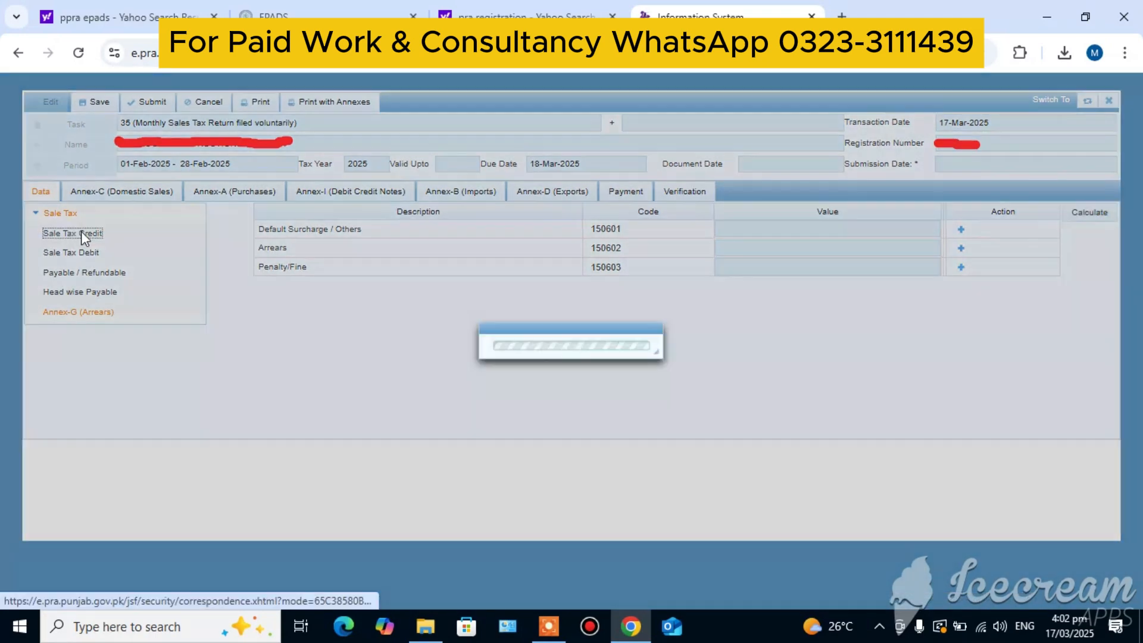
click(1093, 213)
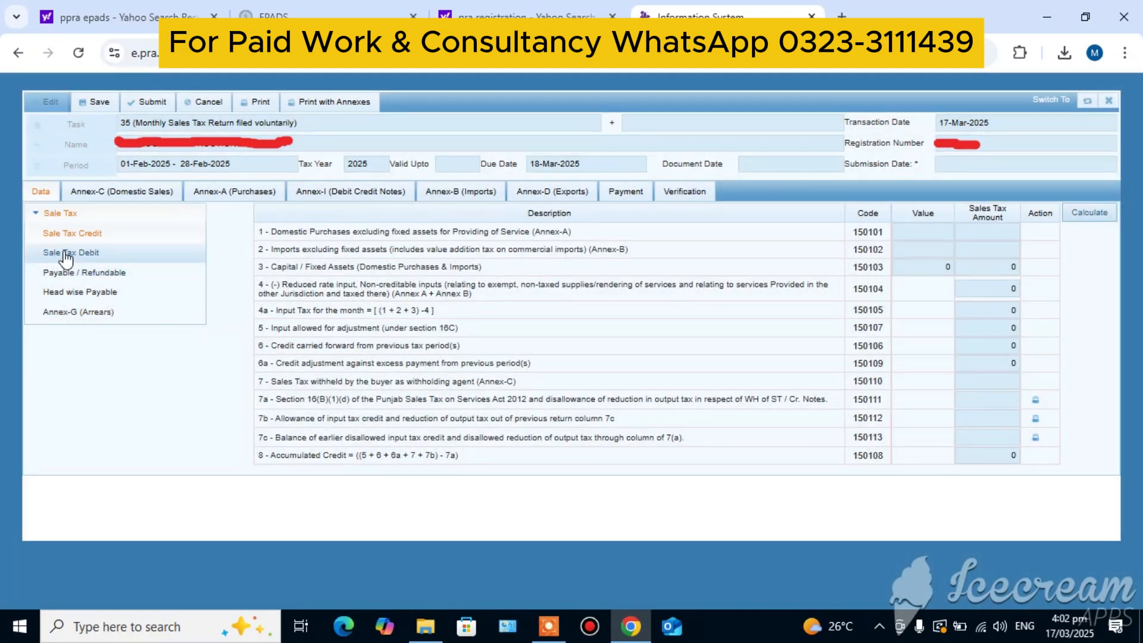
click(67, 252)
click(1101, 216)
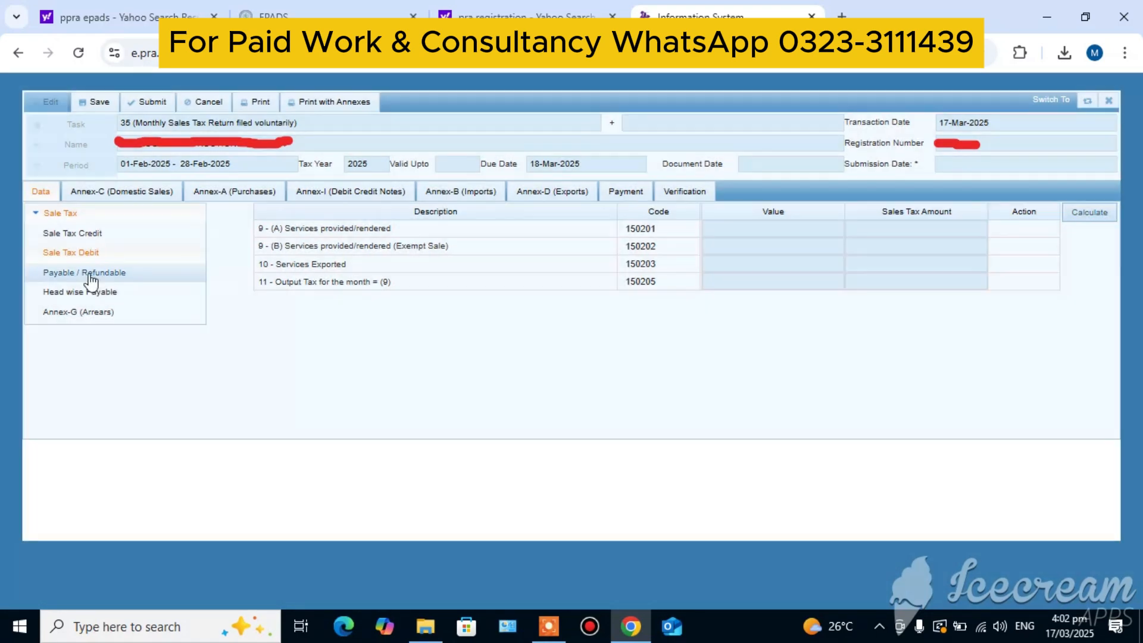
click(95, 272)
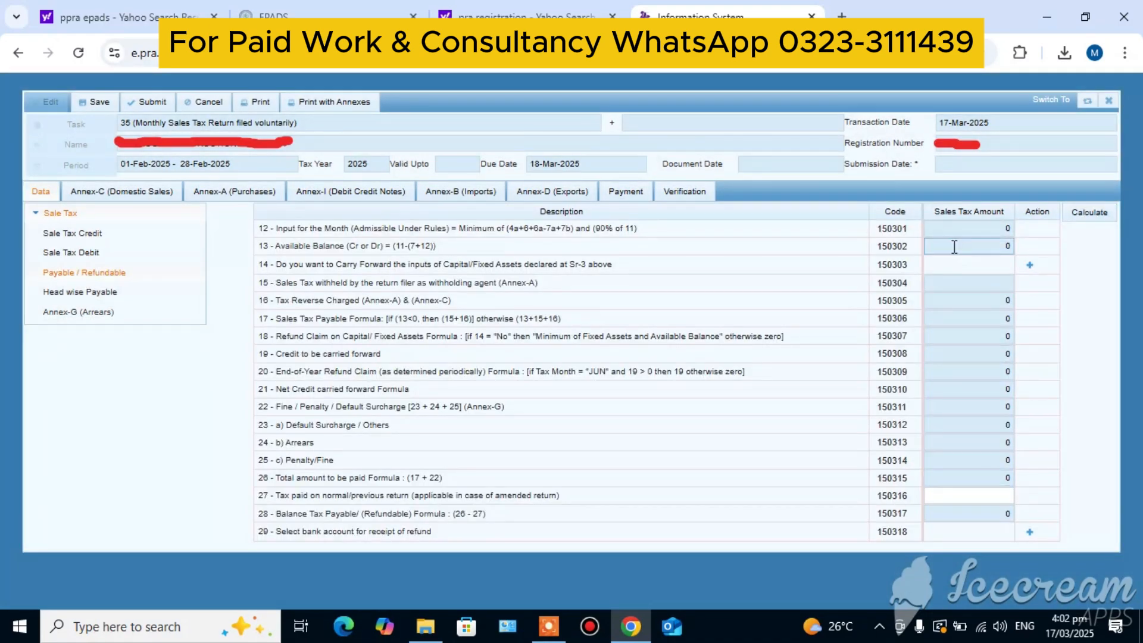
click(1096, 214)
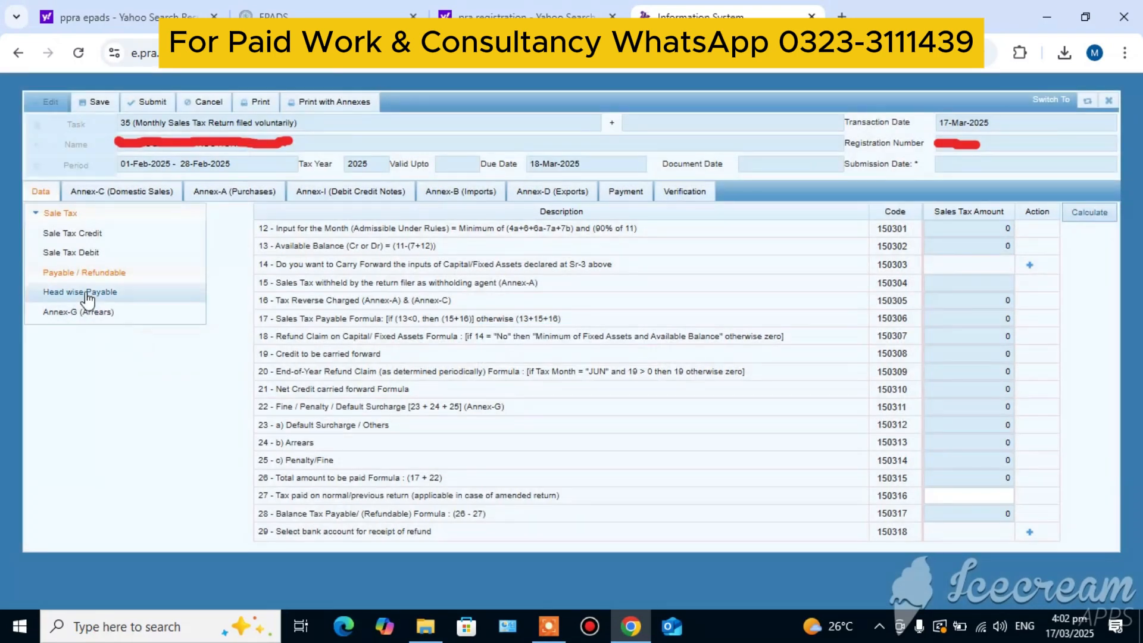
click(90, 292)
click(1097, 214)
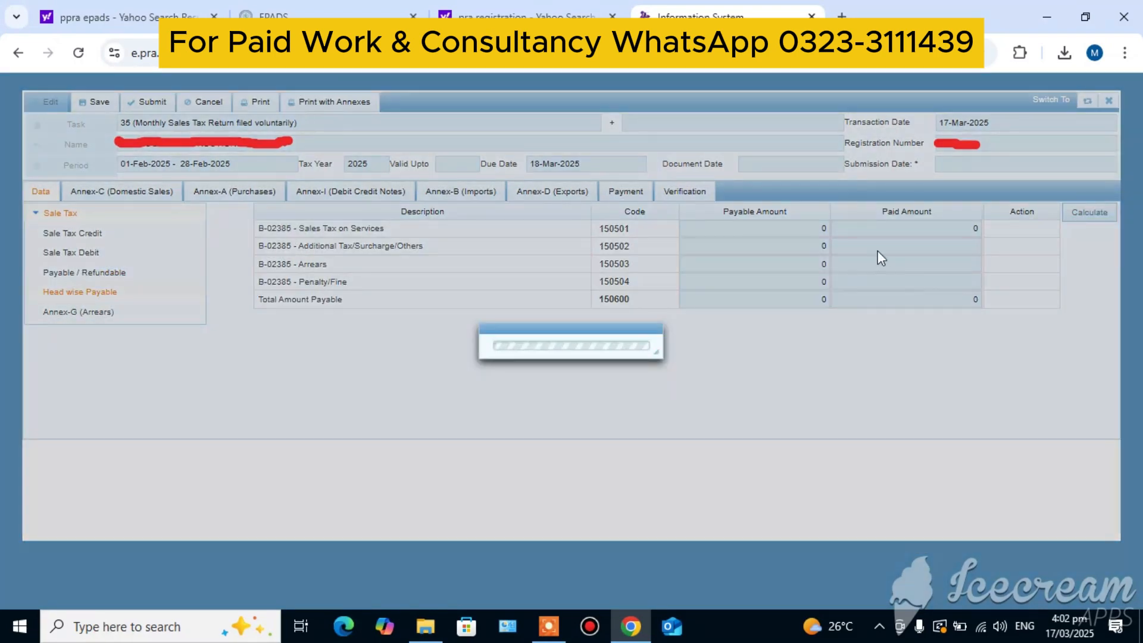
click(56, 313)
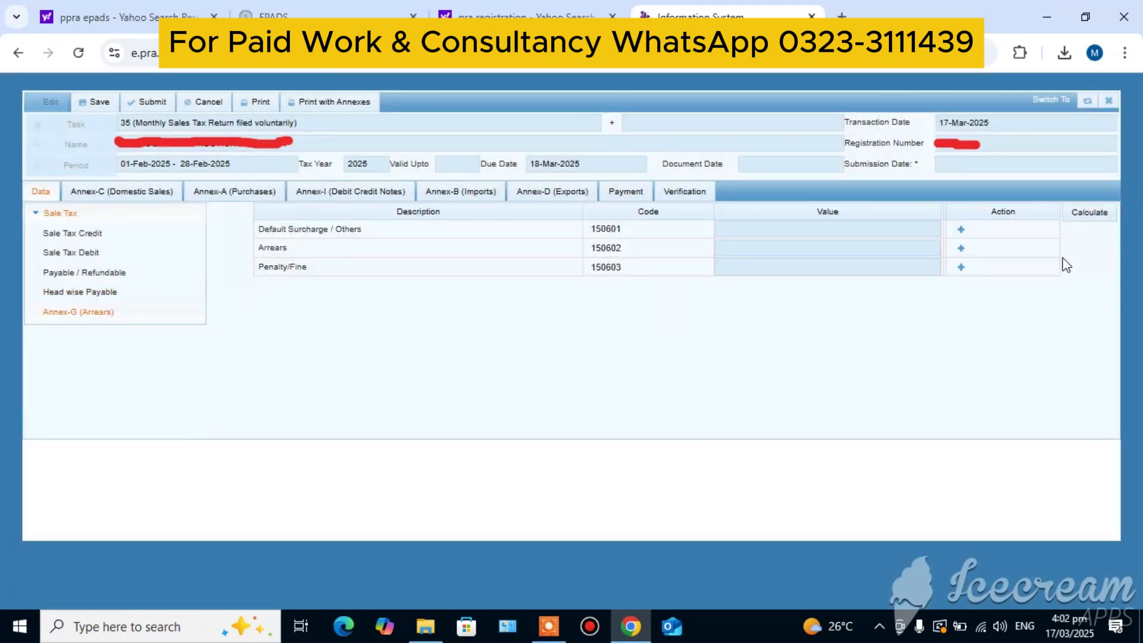
click(1091, 215)
Enter the verification PIN in the return's declaration and verify it
click(687, 197)
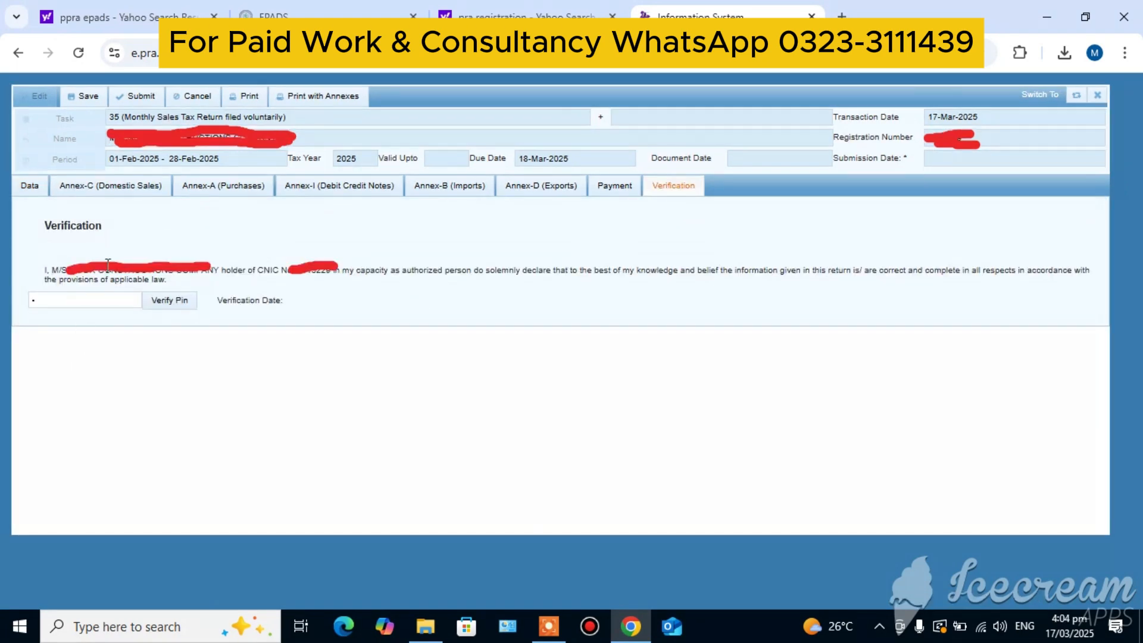
click(54, 305)
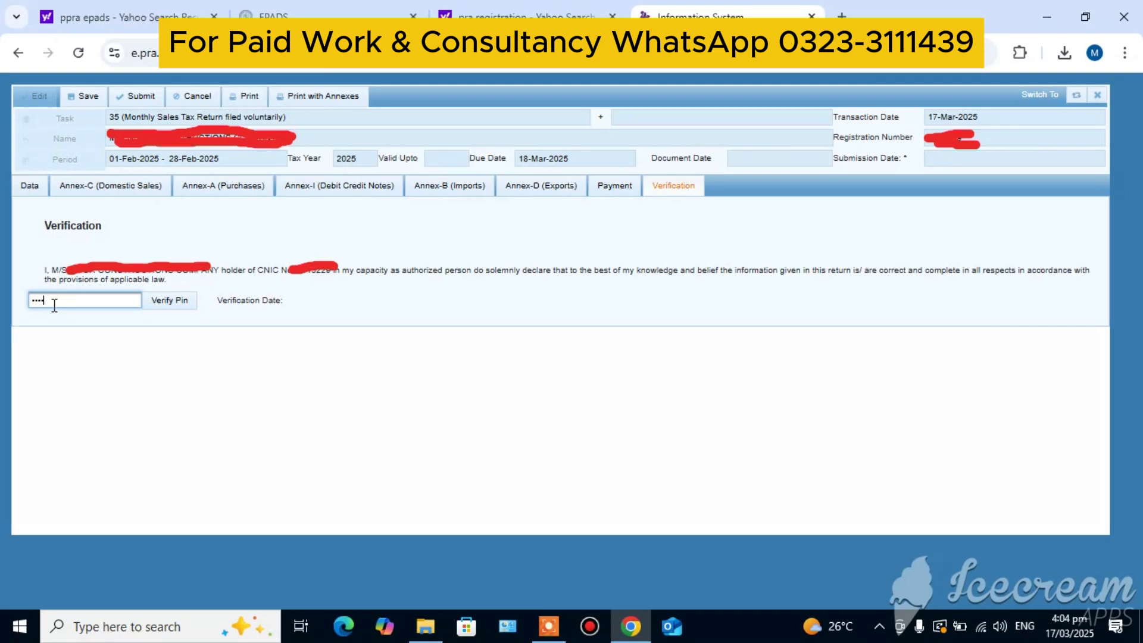
click(120, 389)
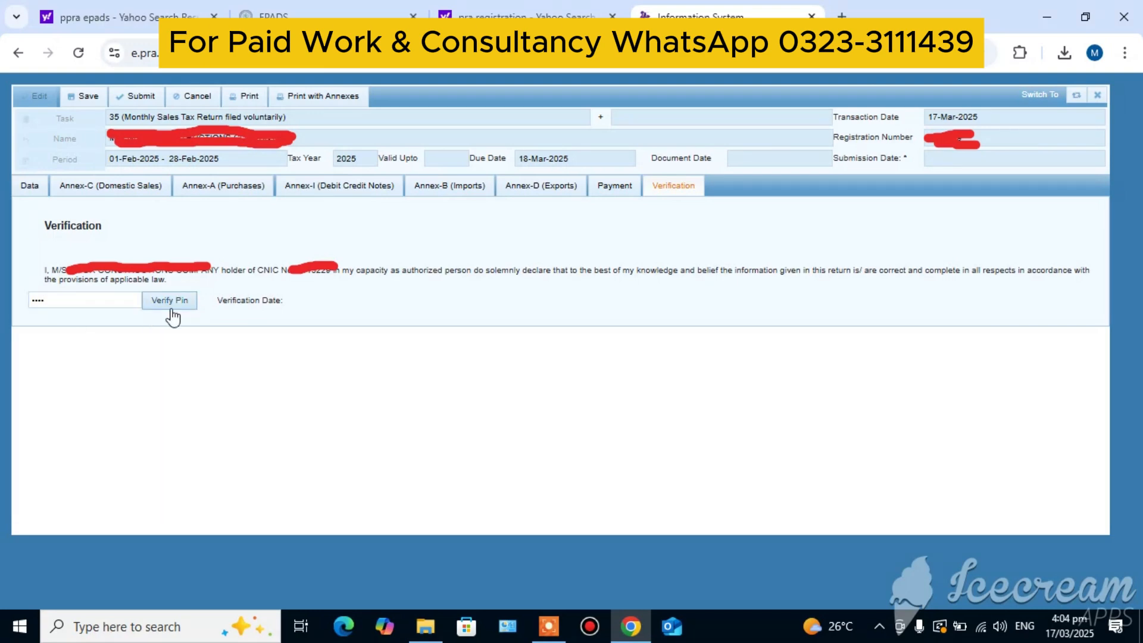
click(171, 308)
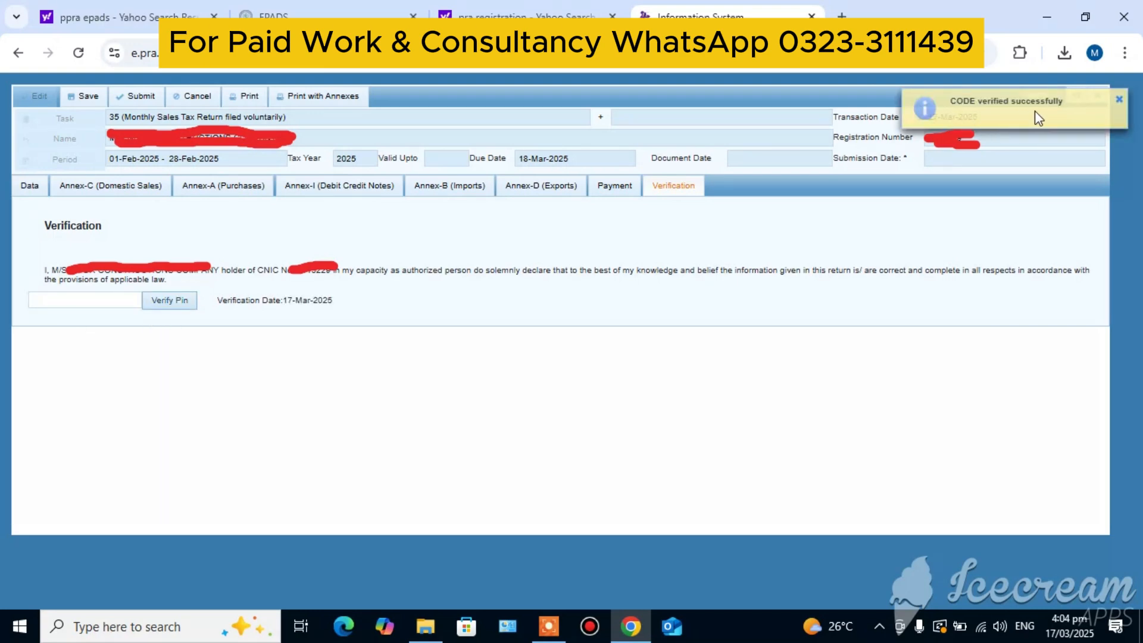
Save the verified return and try to submit it, accepting that it cannot be edited after submission
click(75, 97)
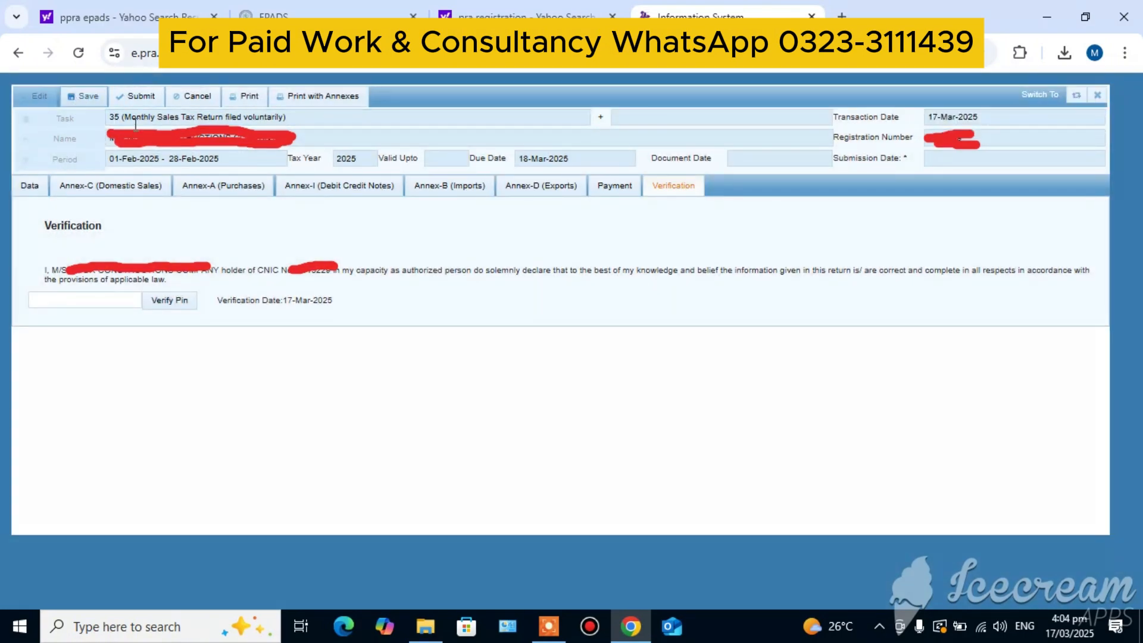
click(147, 98)
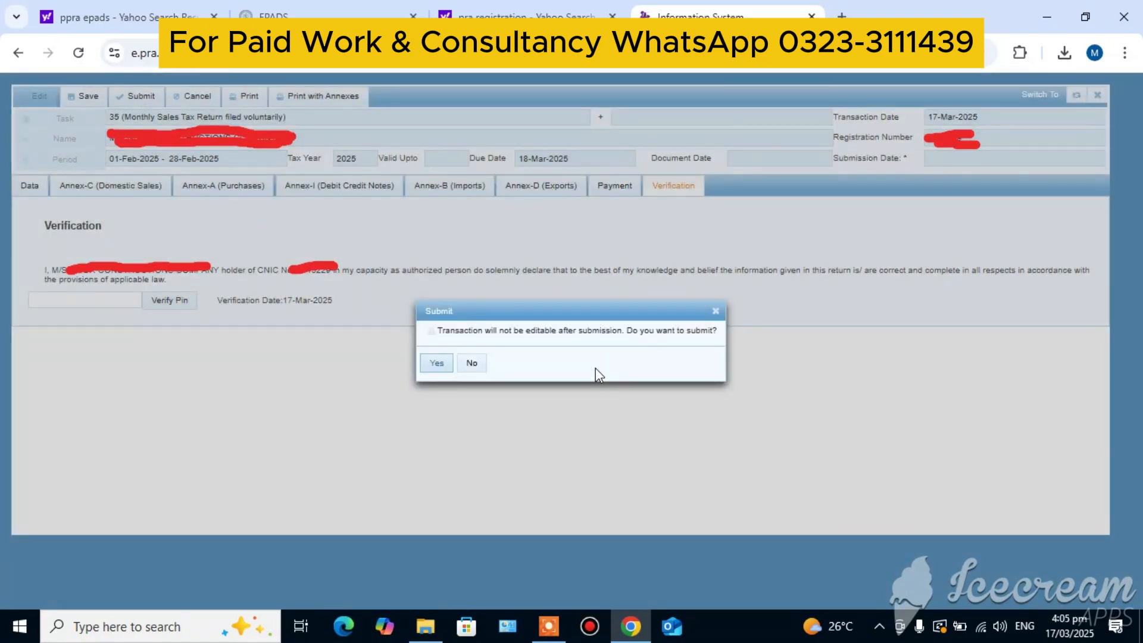
click(437, 364)
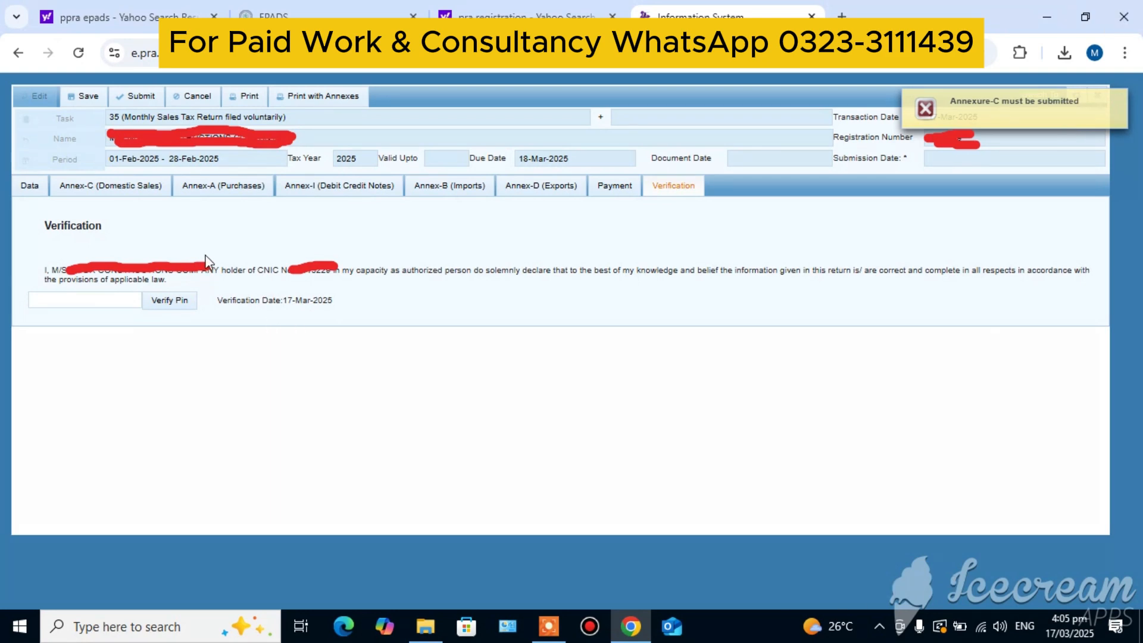
Submit the return's Annex-C (Domestic Sales)
click(125, 189)
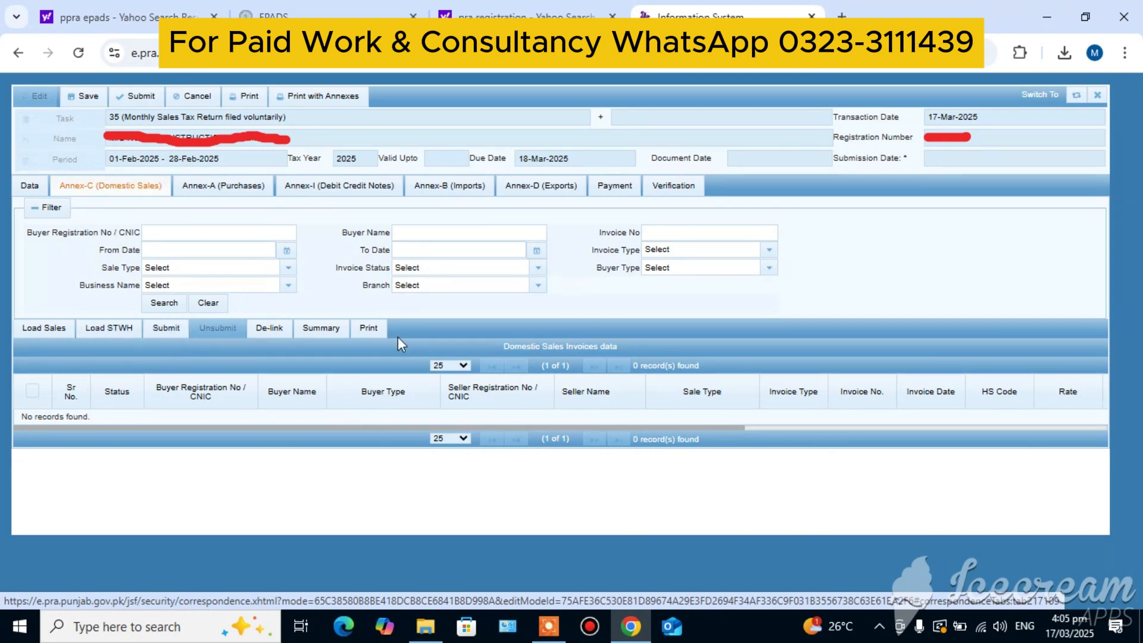
click(166, 329)
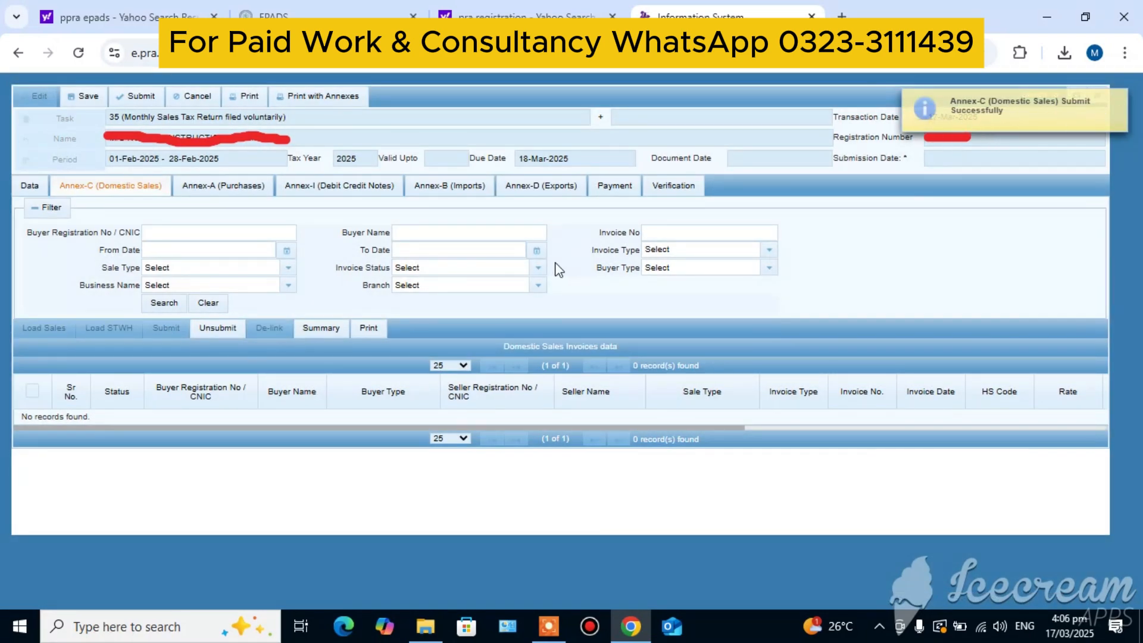
Recalculate all sales tax data sections from Sale Tax Credit through Annex-G (Arrears) with Annex-C submitted, and save the return
click(28, 187)
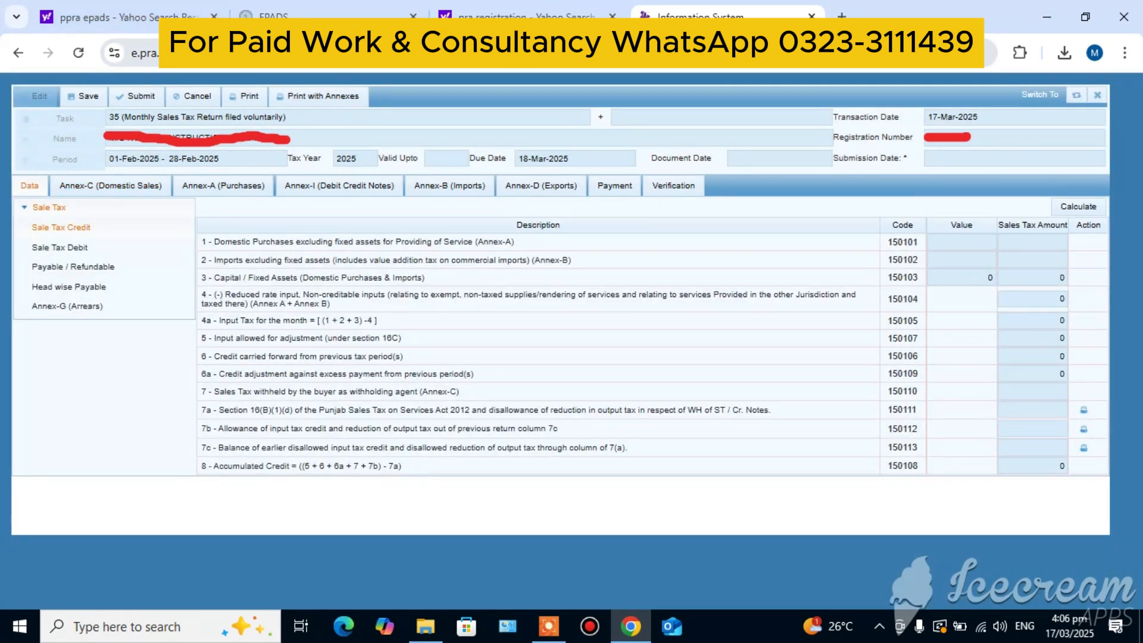
click(1092, 206)
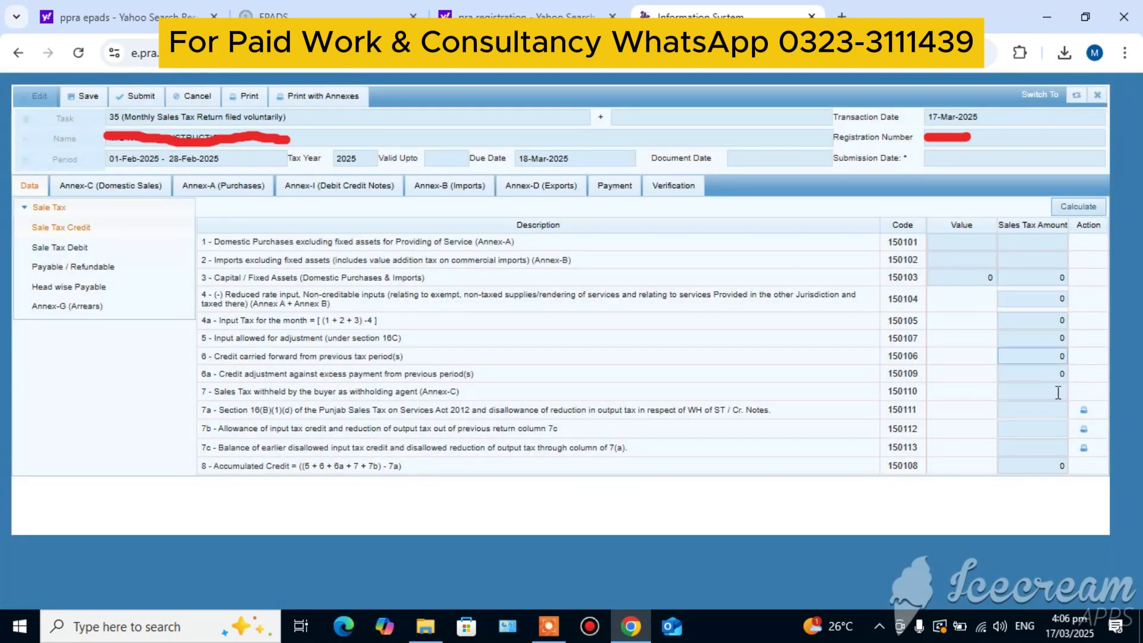
click(61, 249)
click(1094, 203)
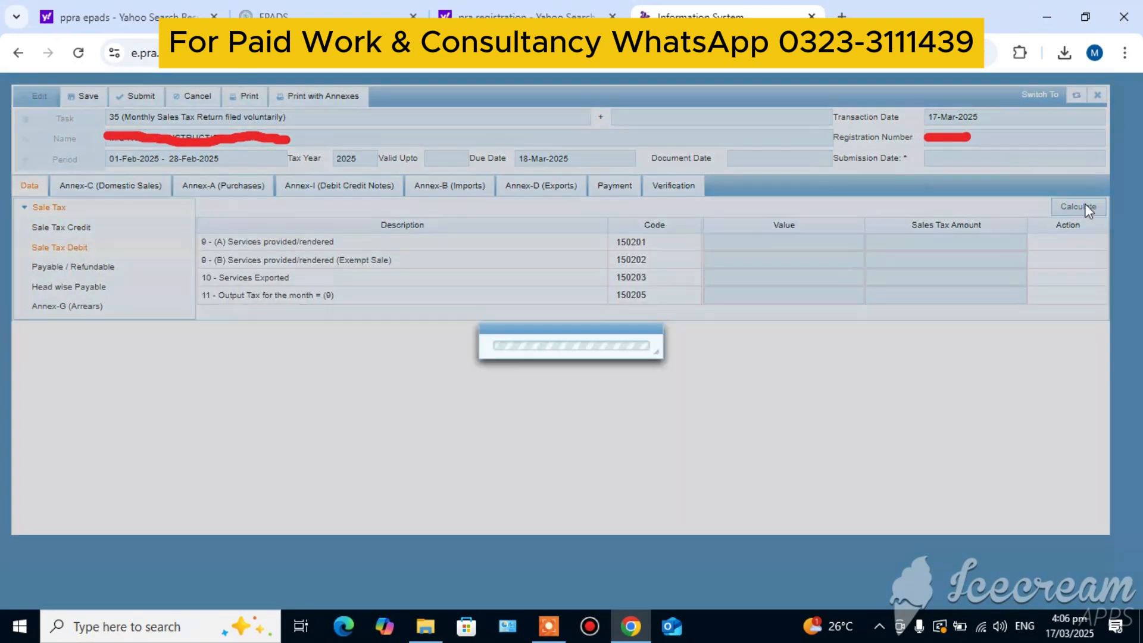
click(74, 267)
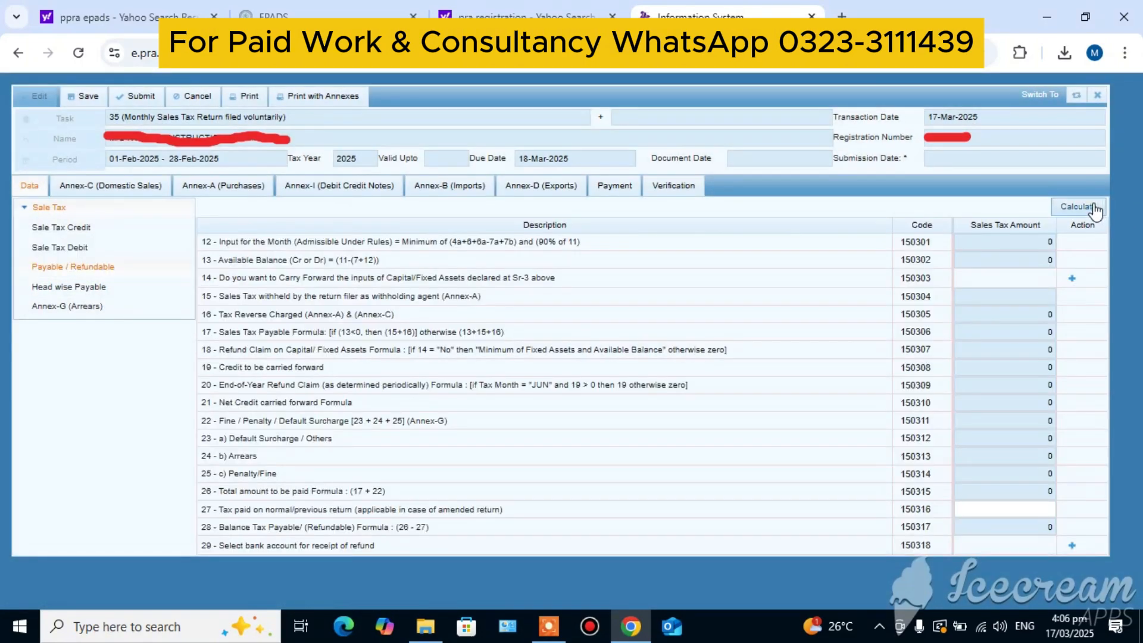
click(1084, 218)
click(68, 287)
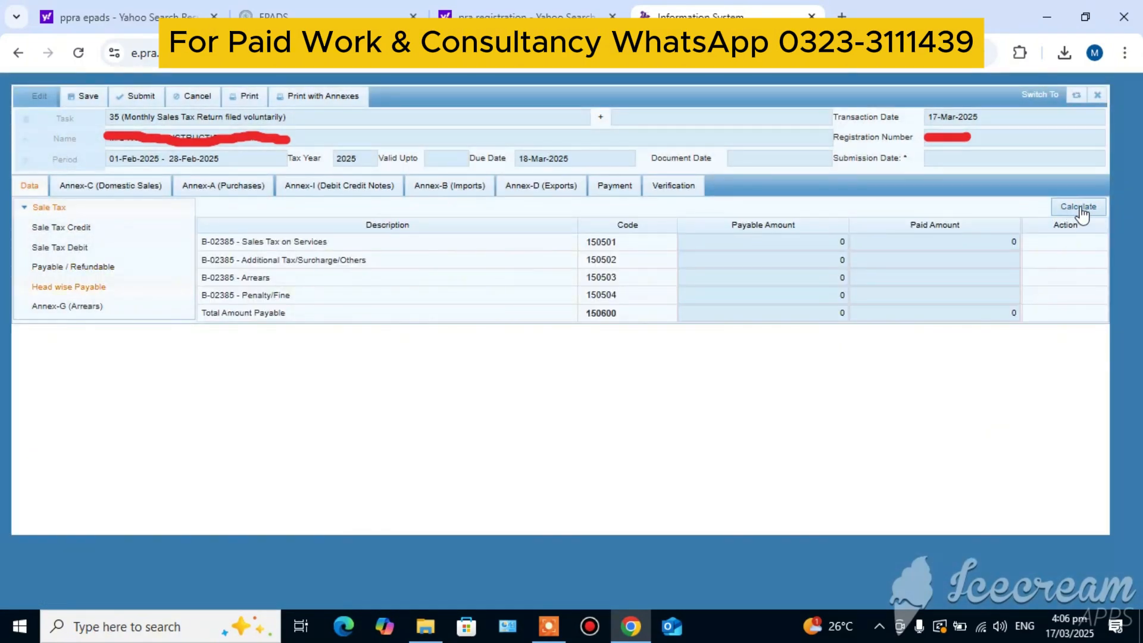
click(1082, 213)
click(65, 306)
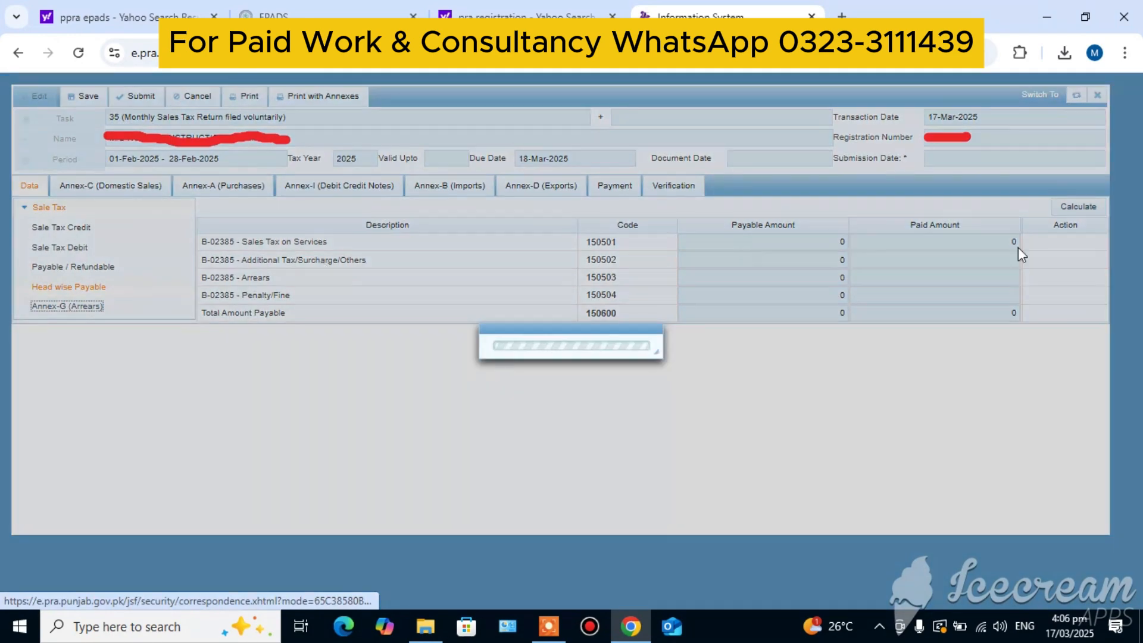
click(1080, 208)
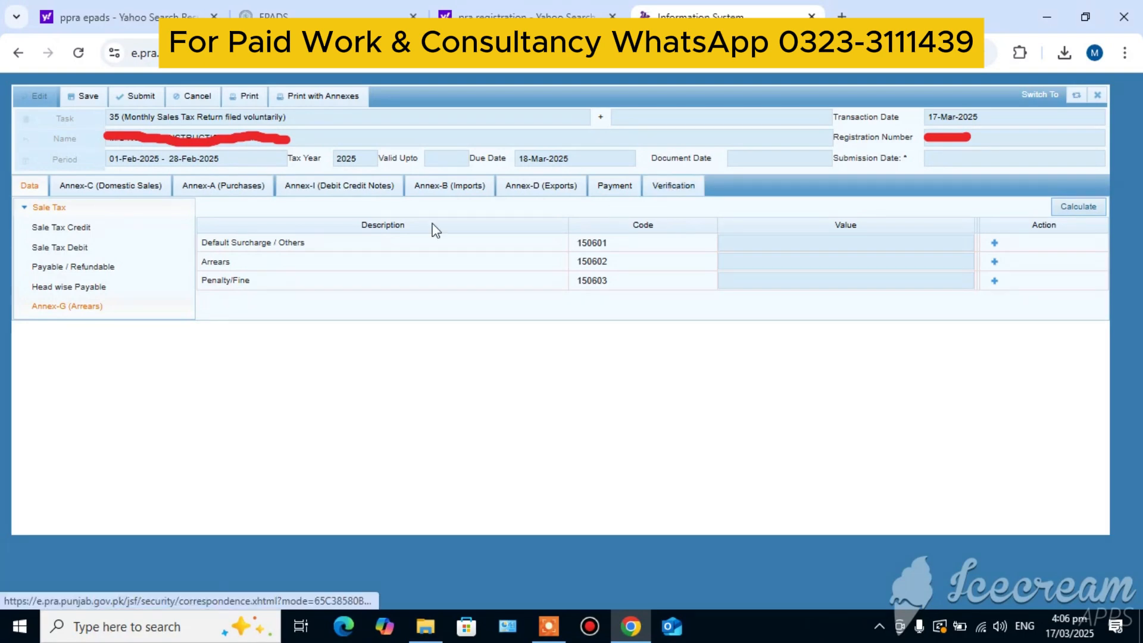
click(84, 95)
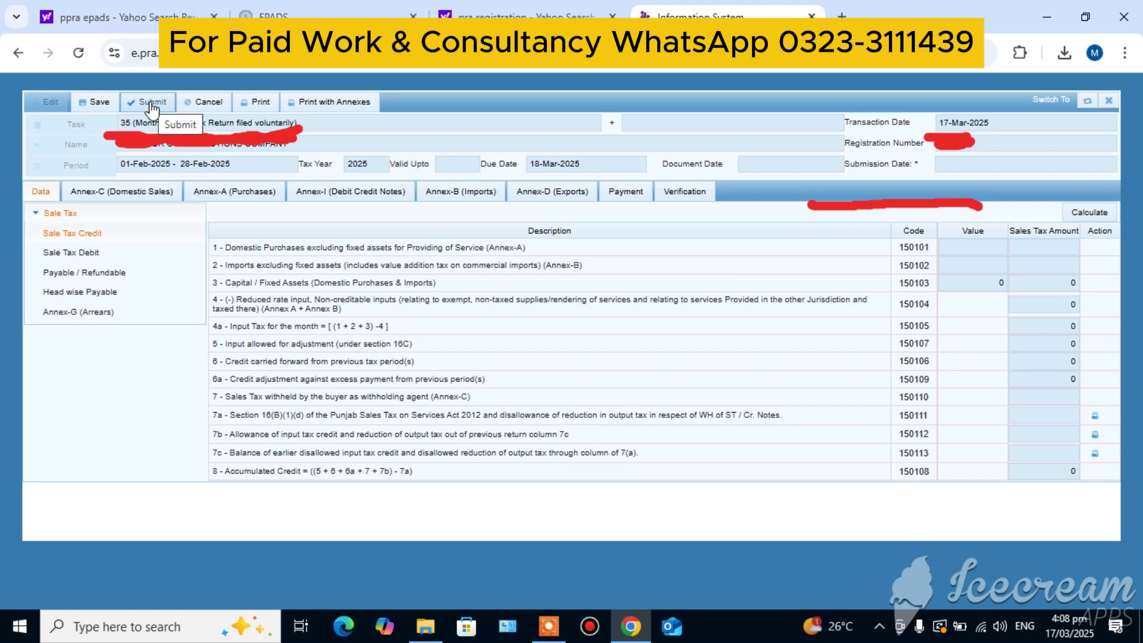
Submit the February 2025 monthly sales tax return, accepting that it cannot be edited after submission, and dismiss the profile update notice
click(152, 108)
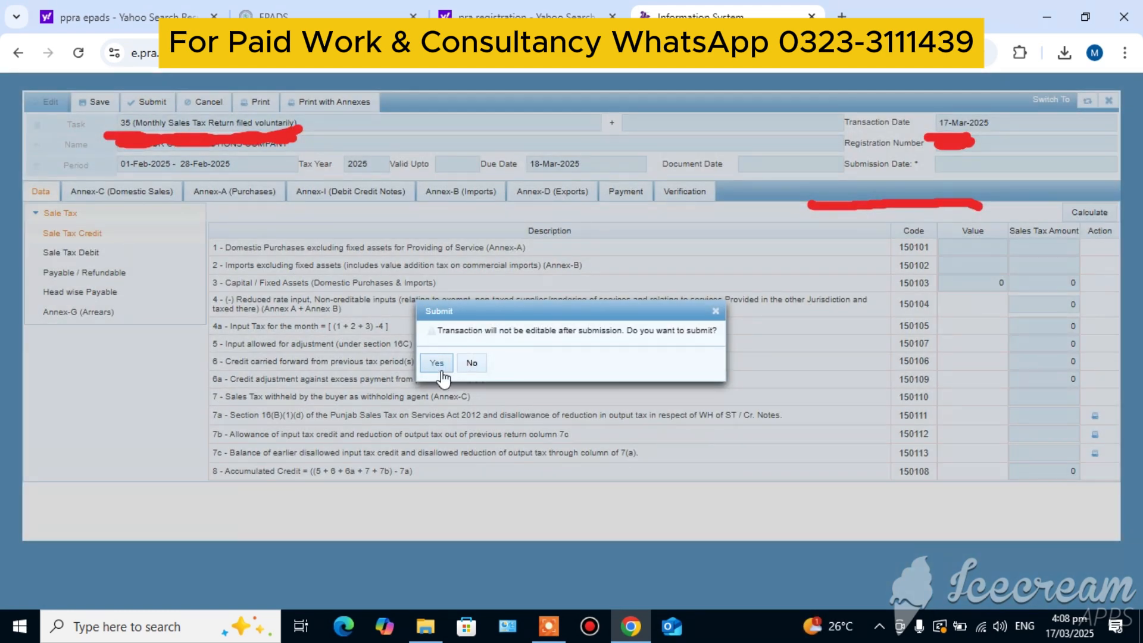
click(441, 364)
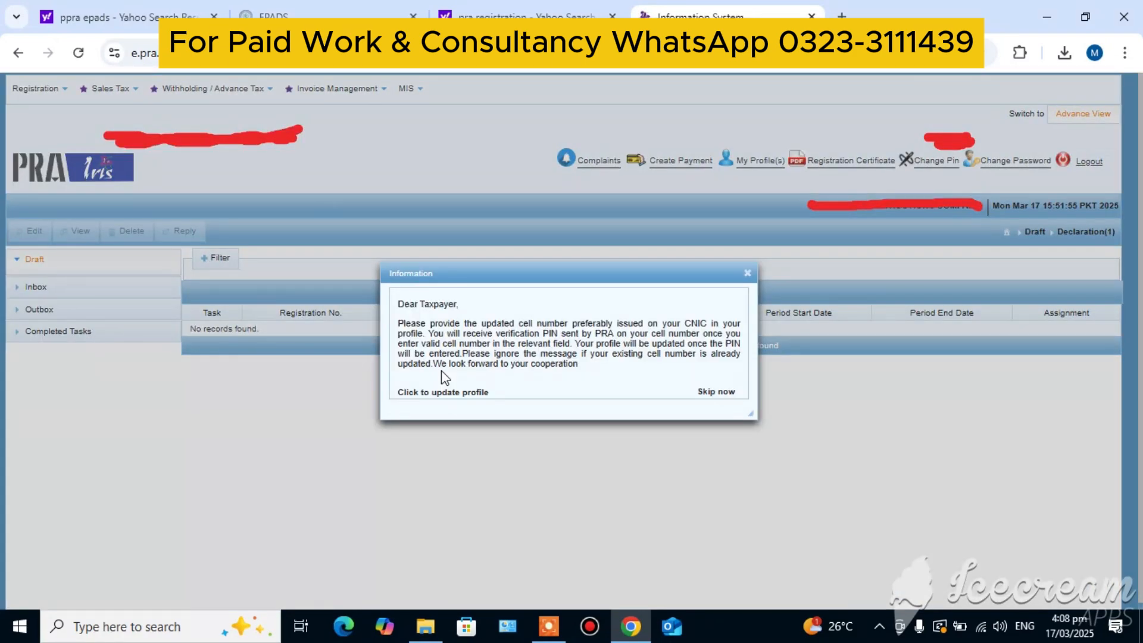
click(748, 275)
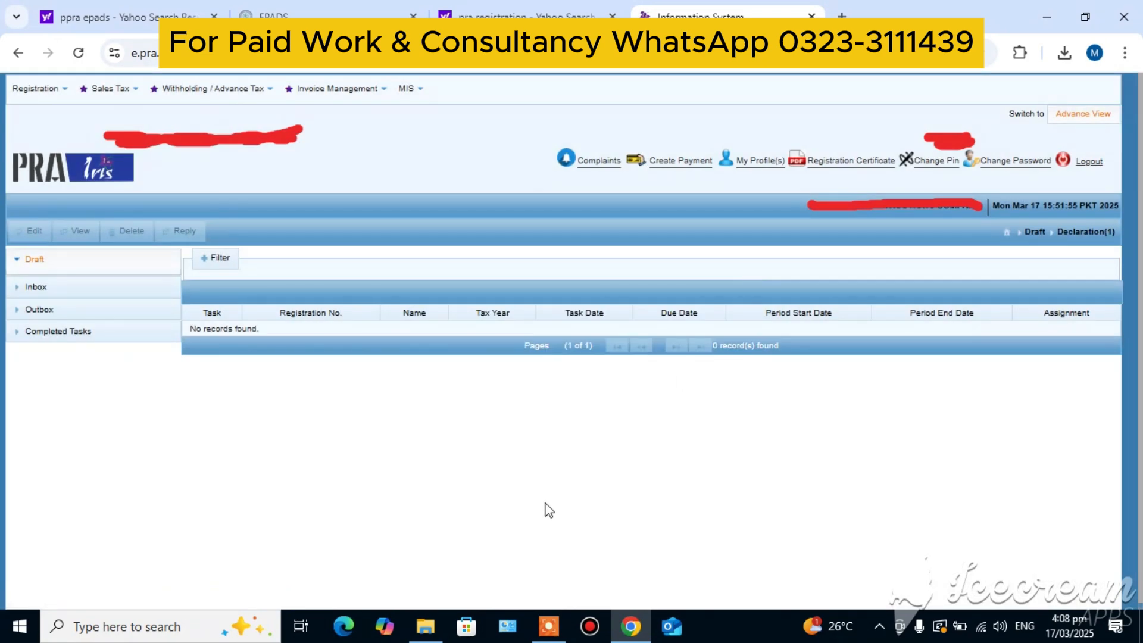
List the completed declarations to check the submitted monthly sales tax return
click(47, 333)
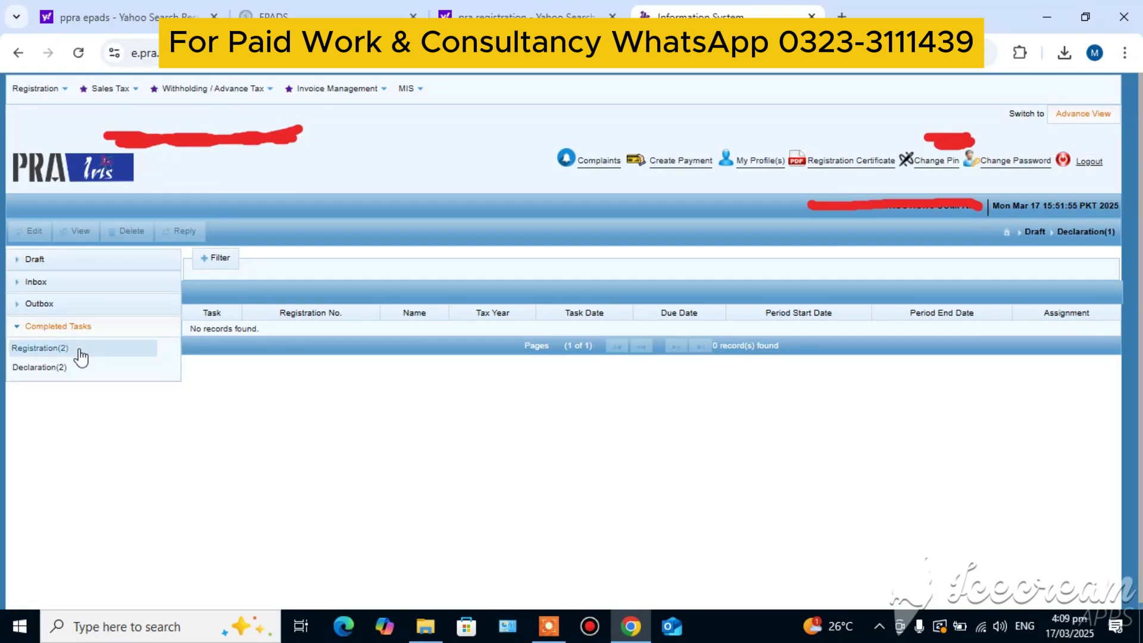
click(31, 369)
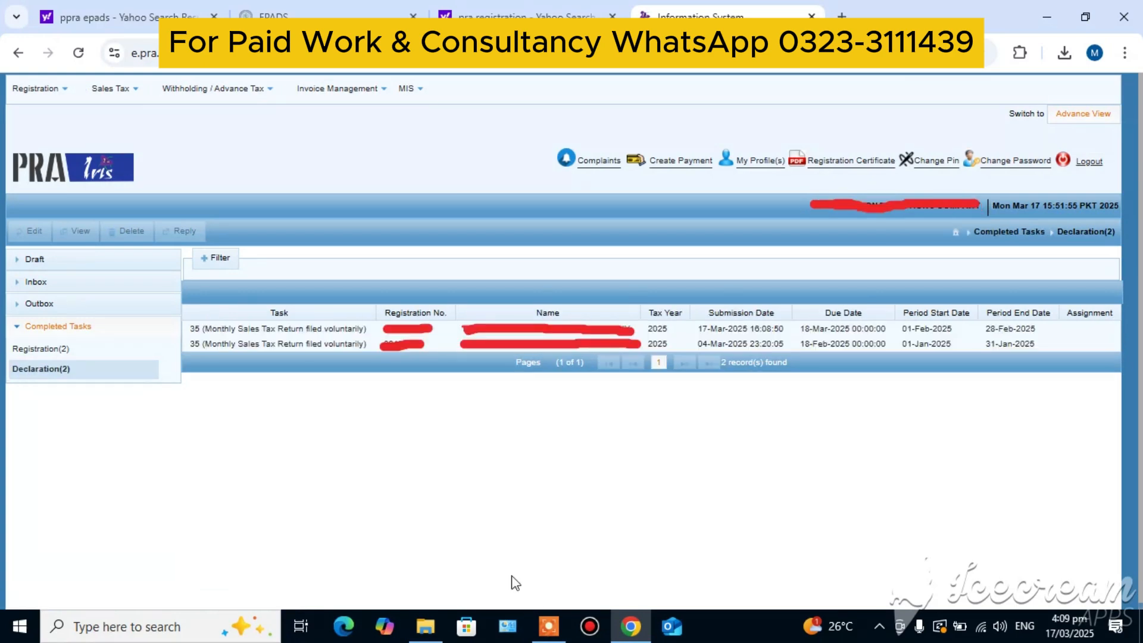
click(548, 625)
click(926, 550)
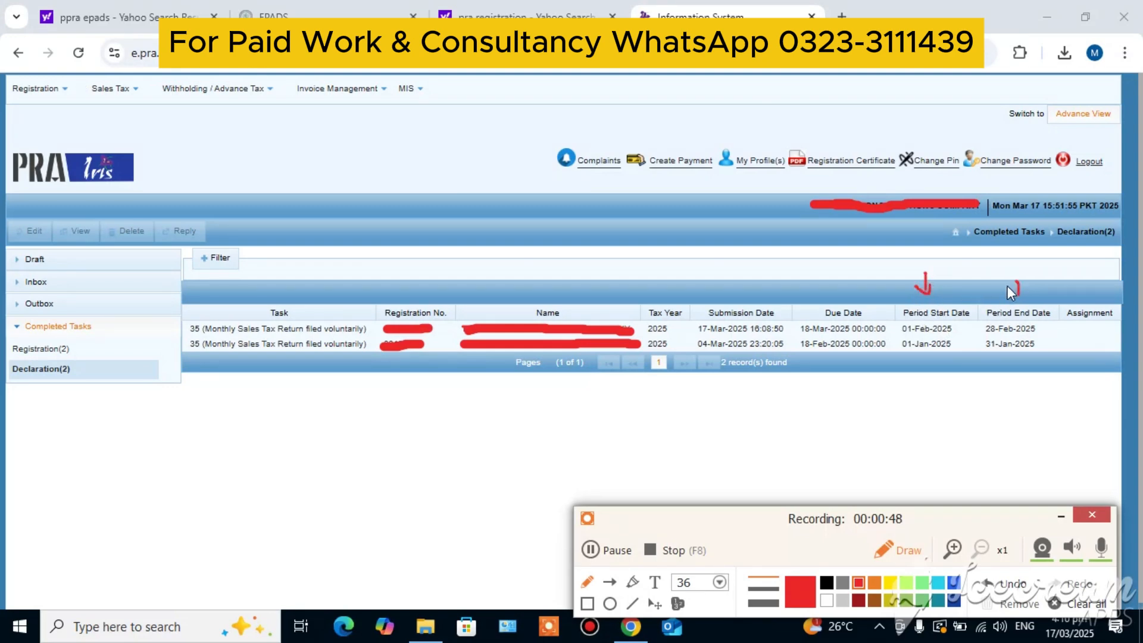
drag(1008, 288, 1028, 294)
drag(1057, 325, 1052, 332)
mouse_move(169, 326)
mouse_down()
mouse_move(194, 331)
mouse_move(186, 341)
mouse_up()
click(1063, 514)
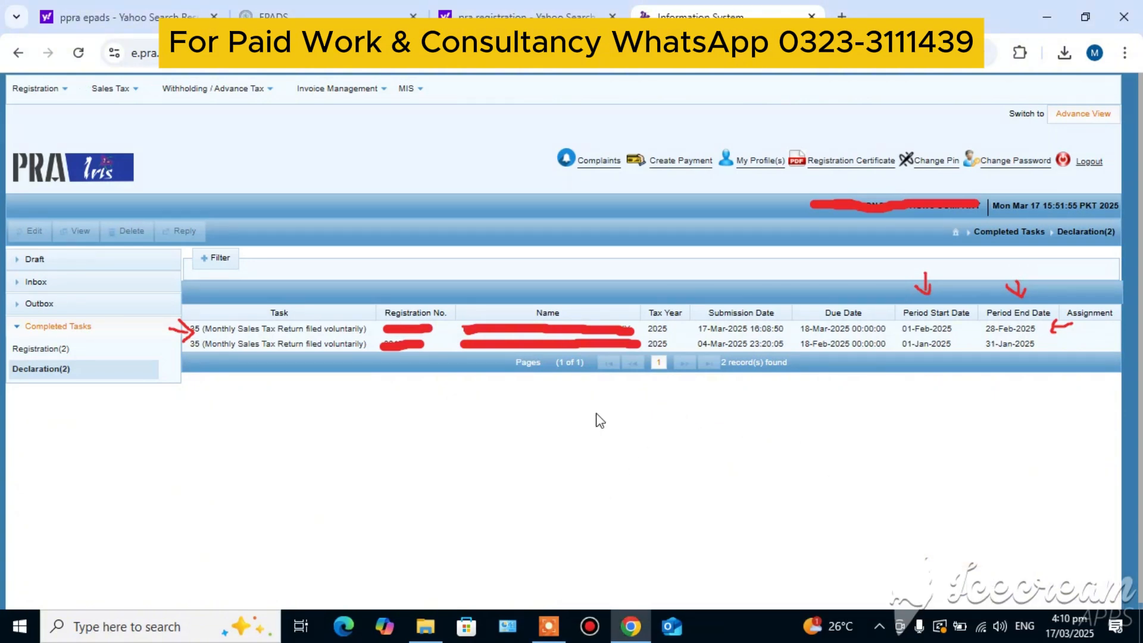